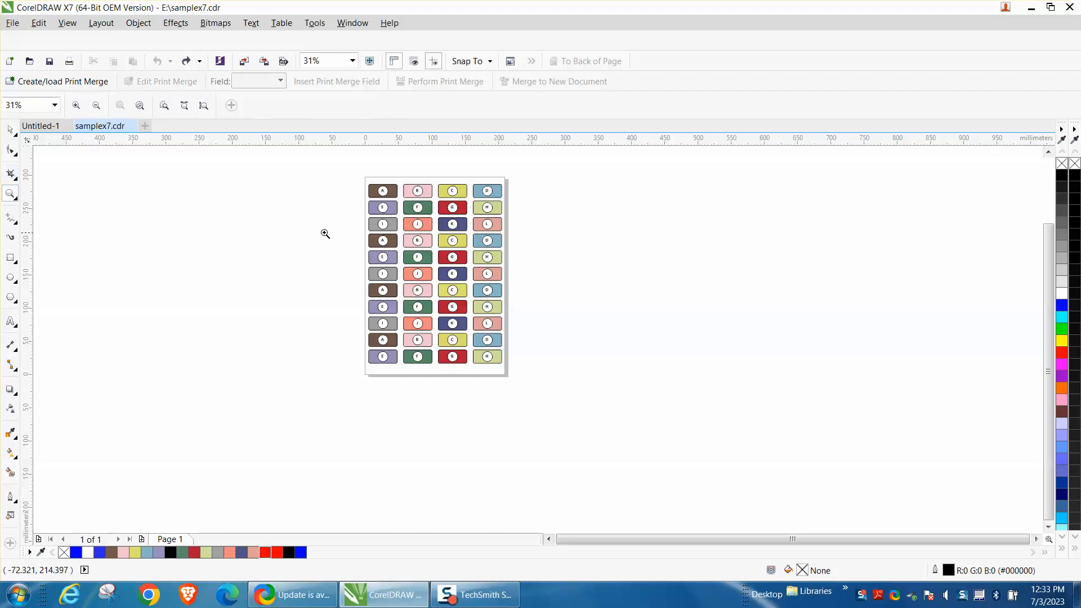
Step: Examine the sheet of lettered labels, both up close at the label corners and as a whole page
drag(361, 165, 591, 419)
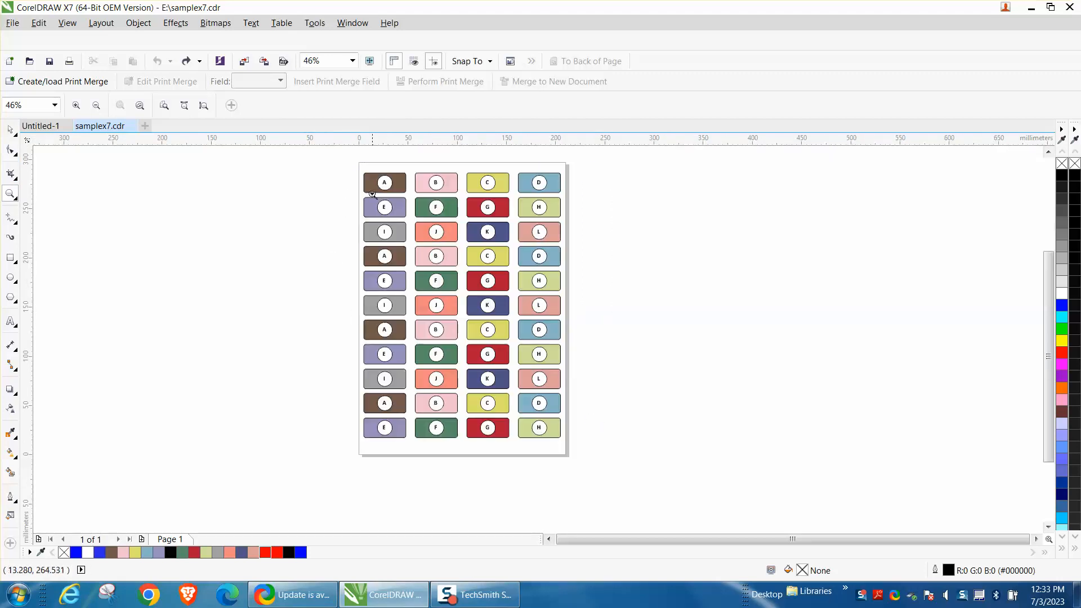
drag(412, 172, 424, 181)
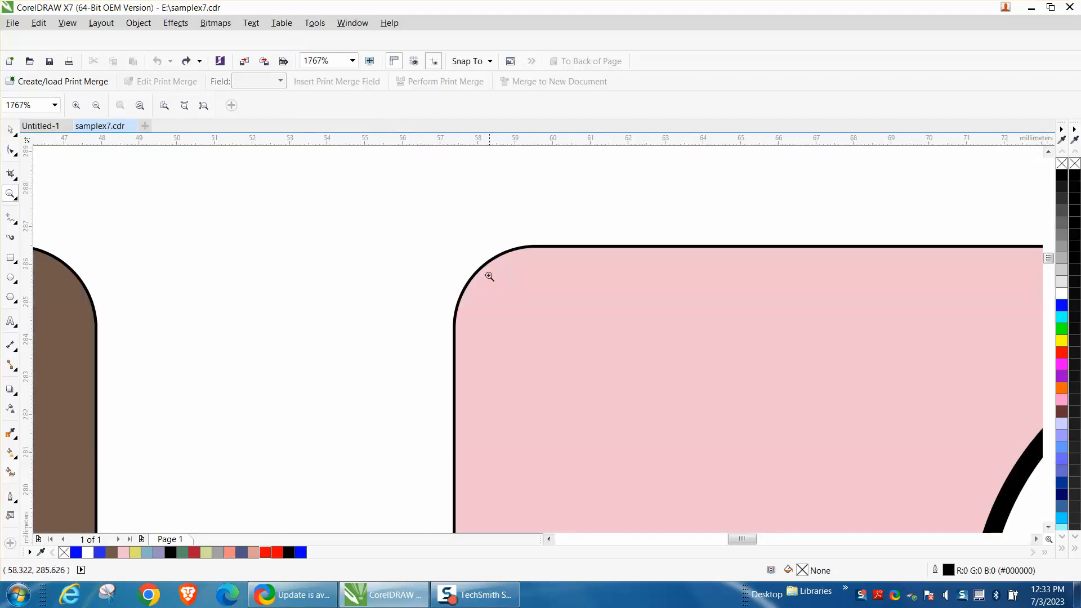
scroll(509, 261, down, 5)
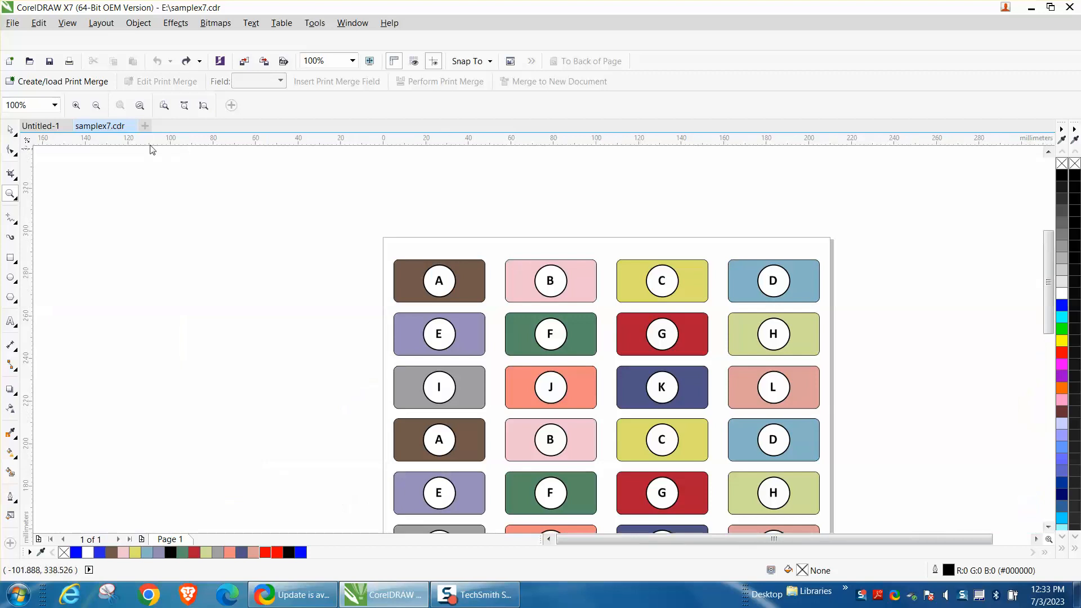
click(10, 129)
scroll(405, 204, down, 4)
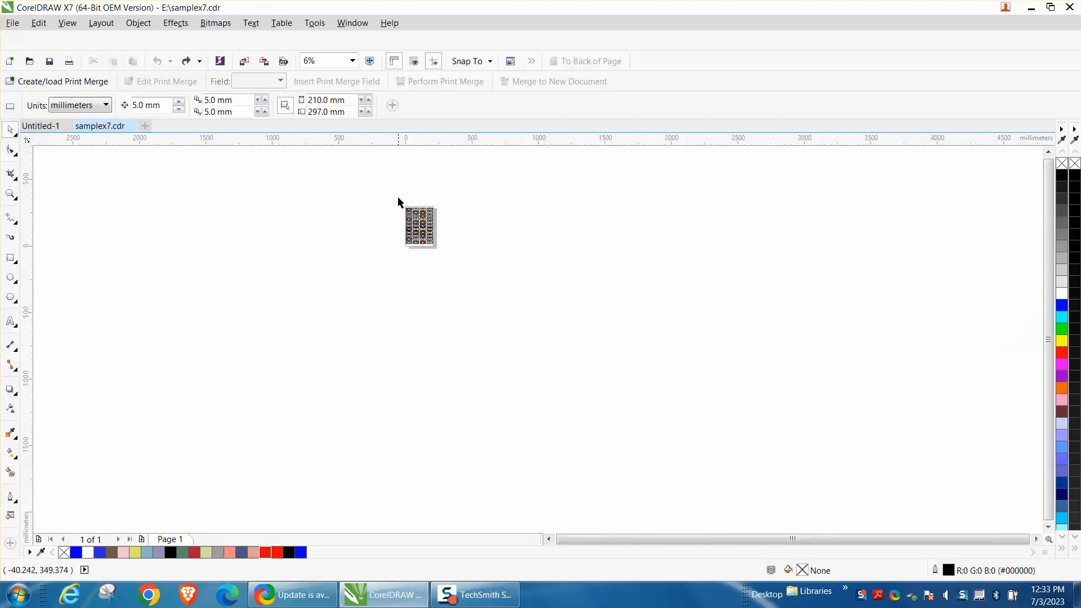
scroll(271, 196, up, 3)
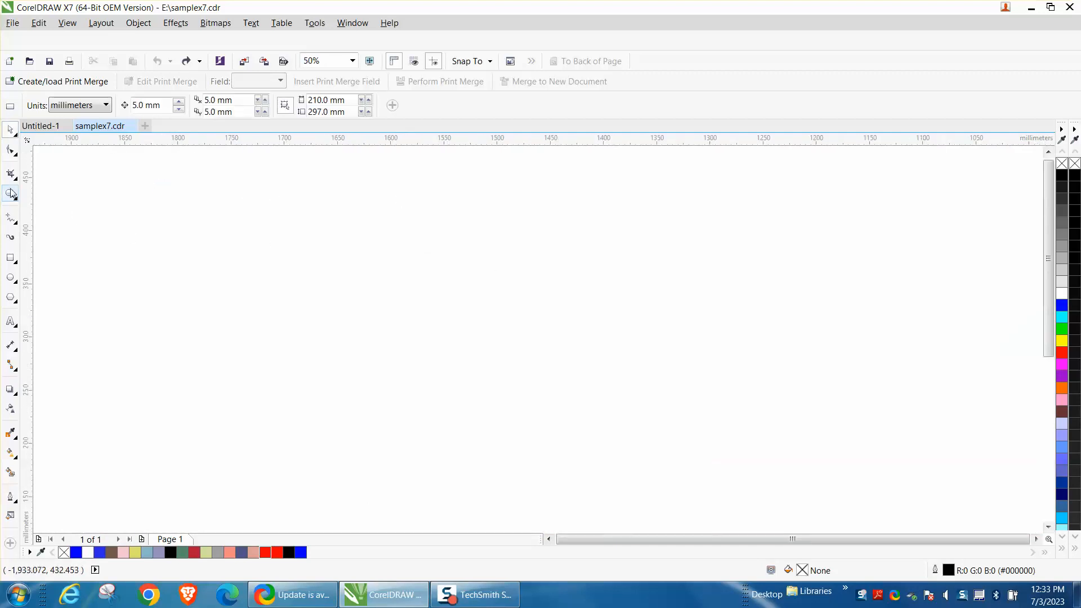
key(shift+F4)
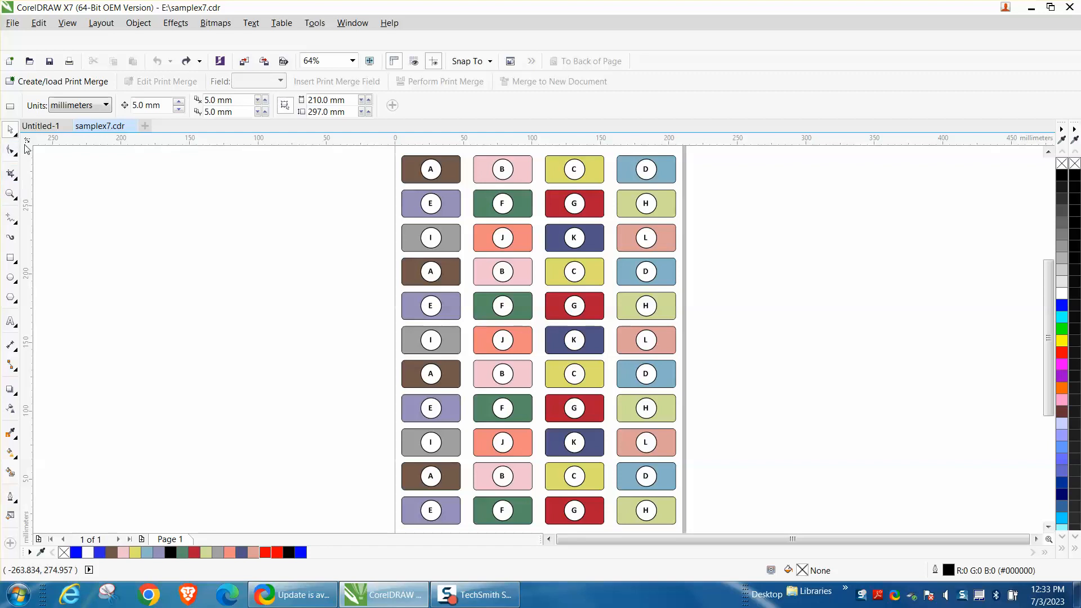
scroll(333, 210, down, 2)
drag(331, 200, 545, 434)
click(138, 22)
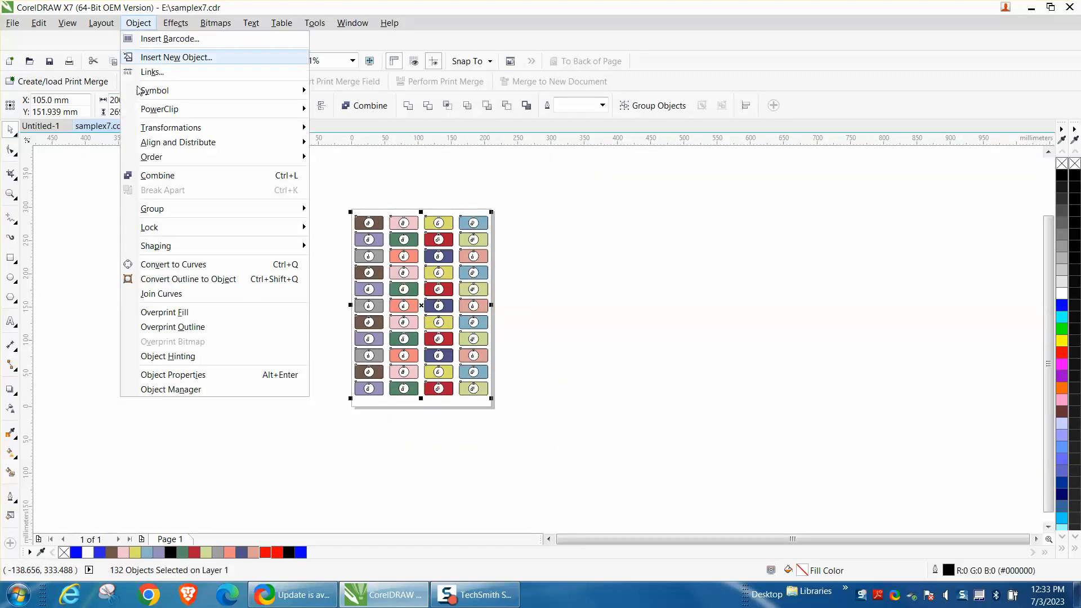
mouse_move(230, 221)
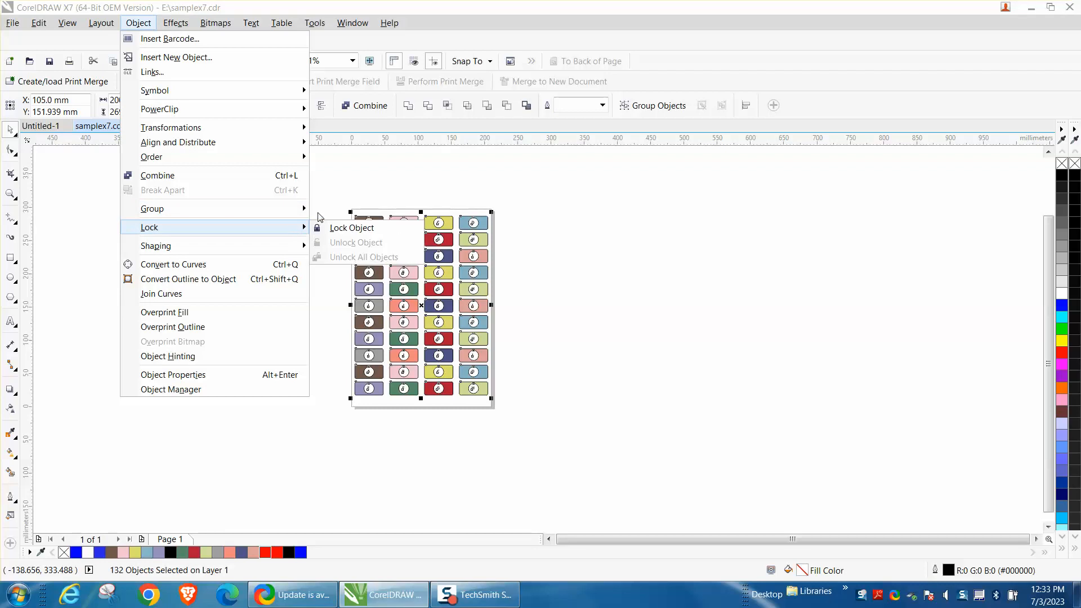
click(349, 186)
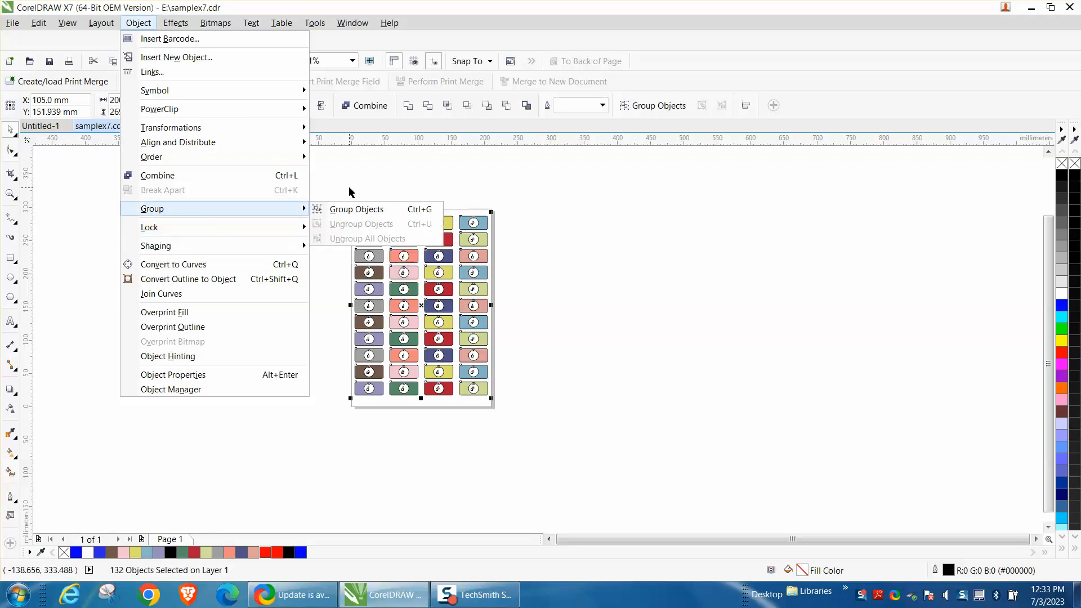
click(383, 188)
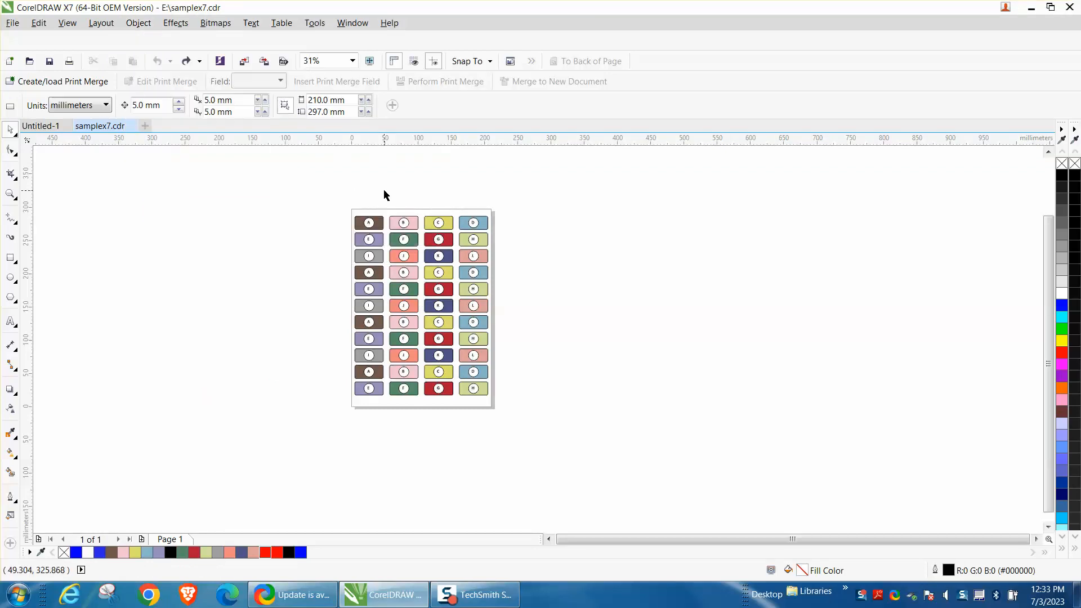
Step: Begin a new Find Objects search that looks for objects by their outline properties
click(10, 193)
drag(348, 208, 491, 386)
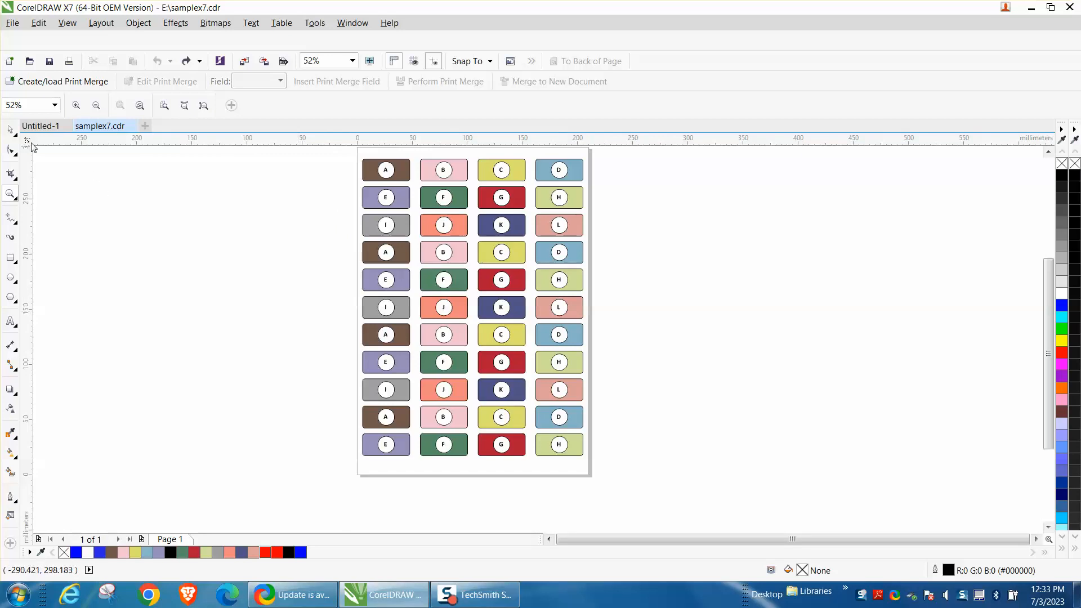
click(10, 129)
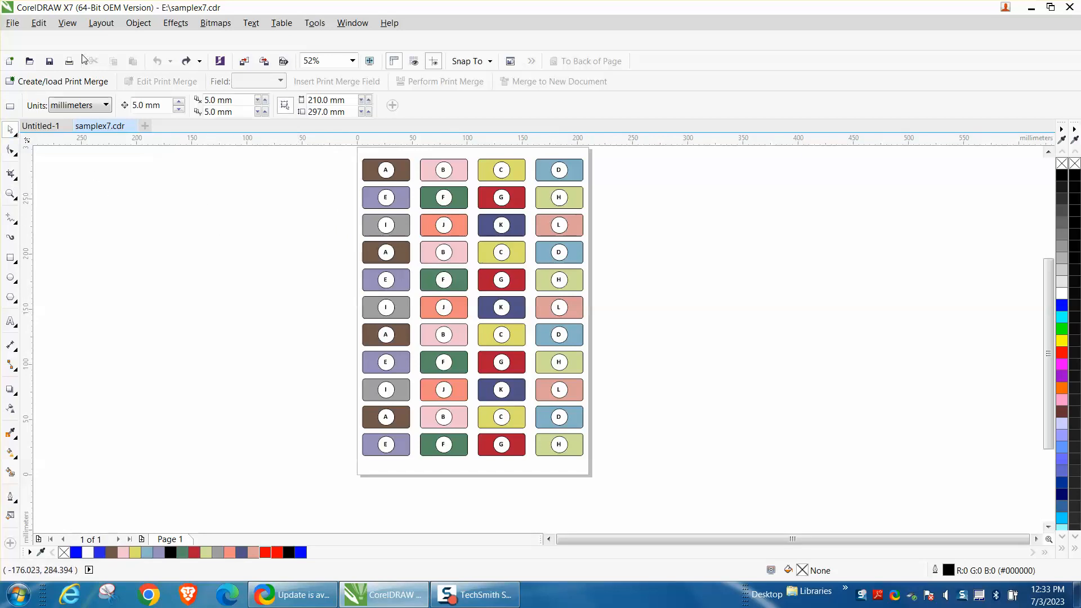
click(40, 23)
mouse_move(100, 257)
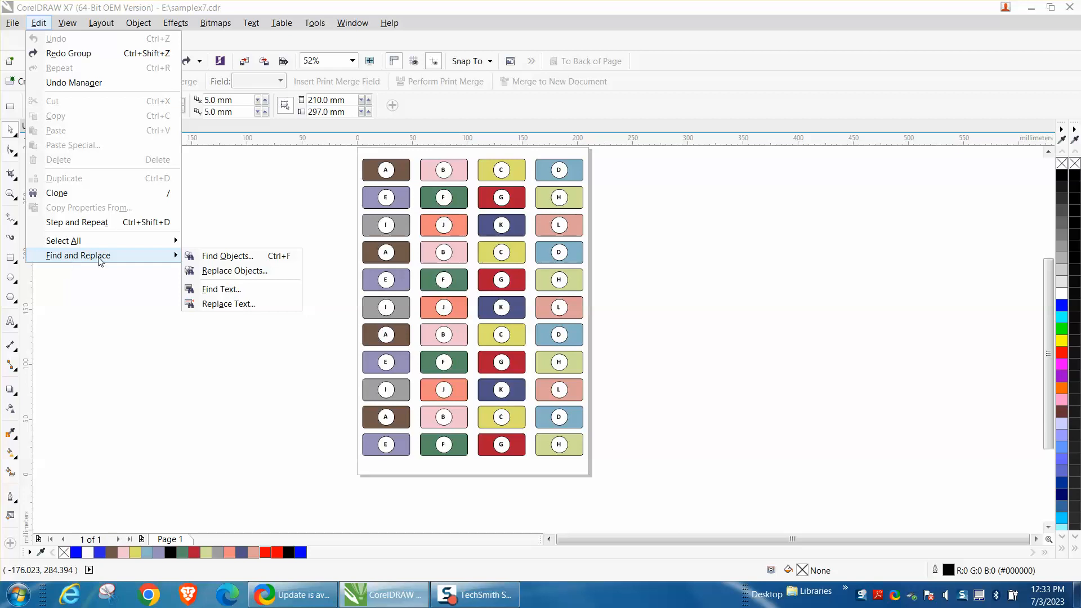
click(227, 256)
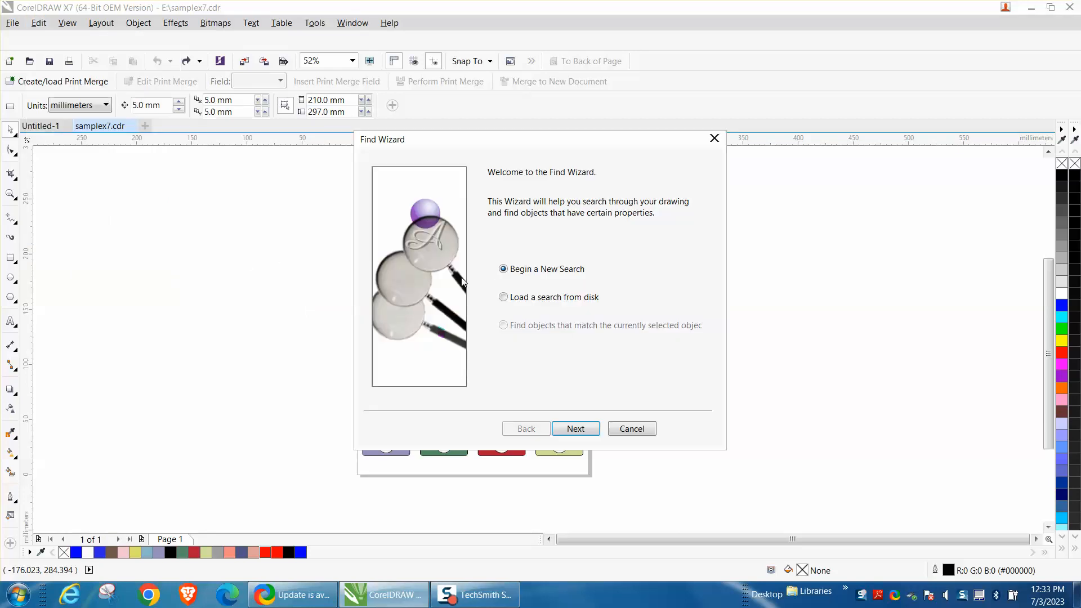
click(575, 428)
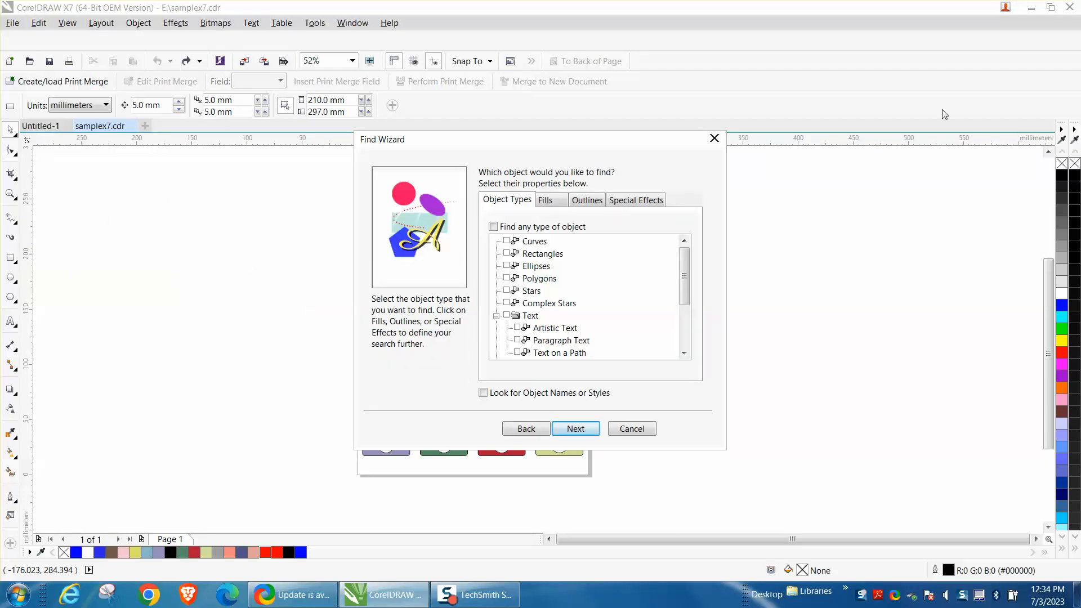
click(594, 200)
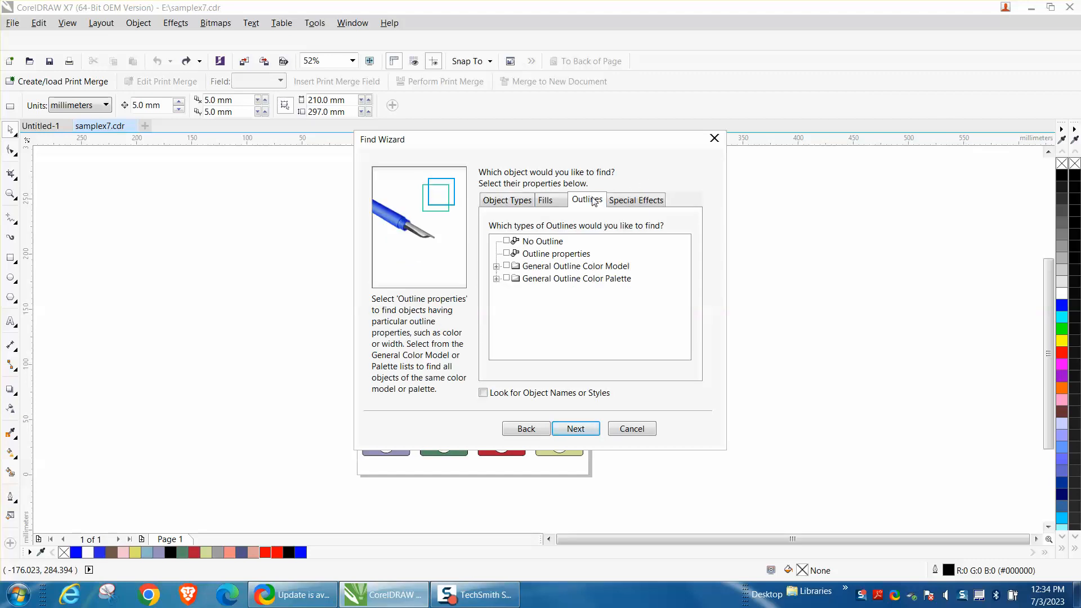
click(498, 256)
click(507, 254)
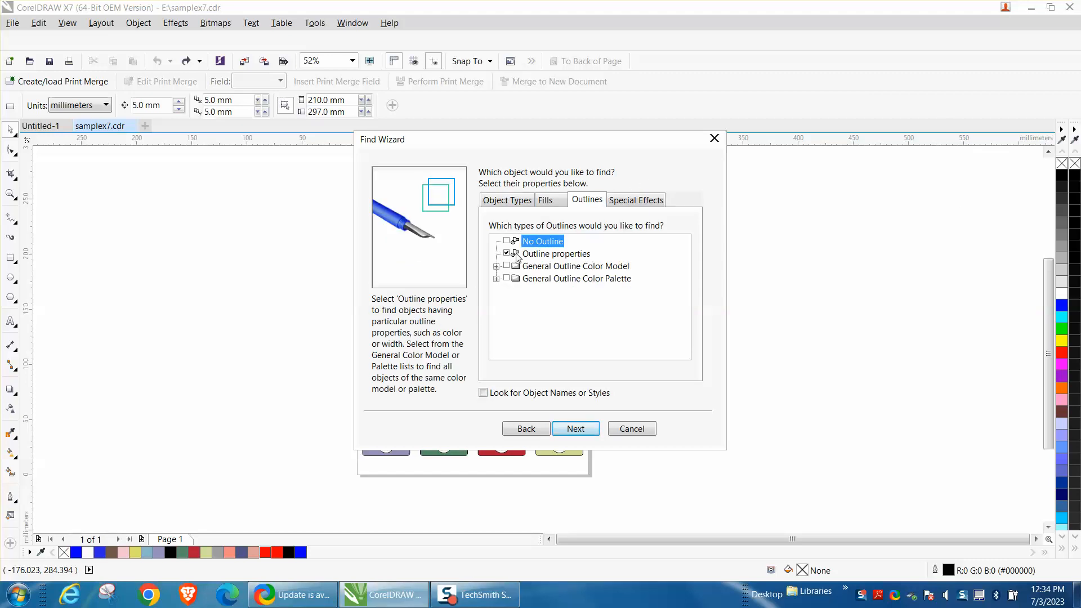
click(575, 428)
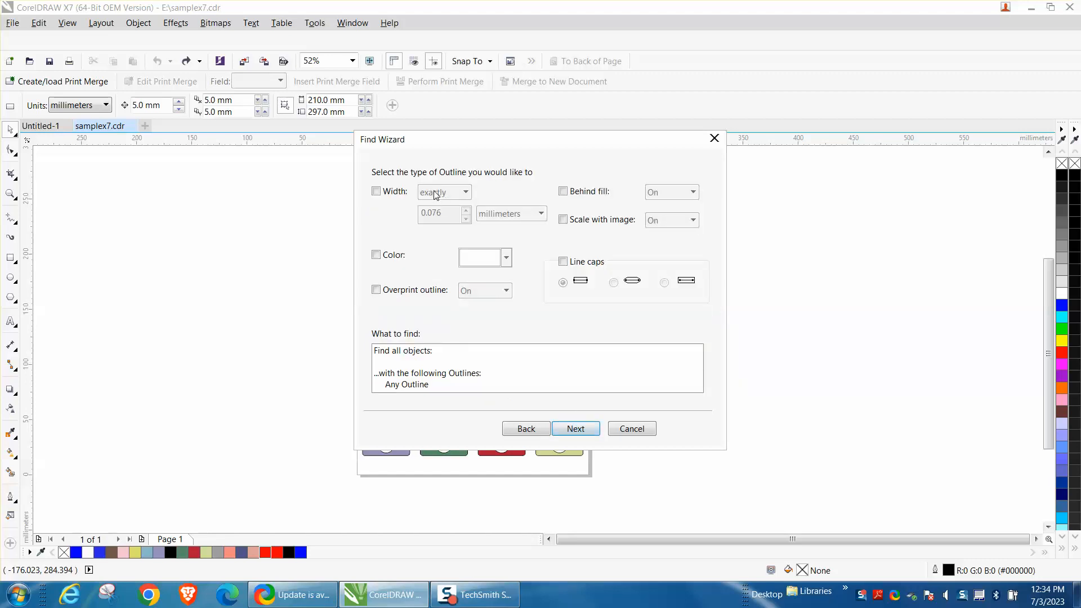
Step: Set the outline search criterion to a width of exactly 0.5 mm, without a color condition
click(376, 191)
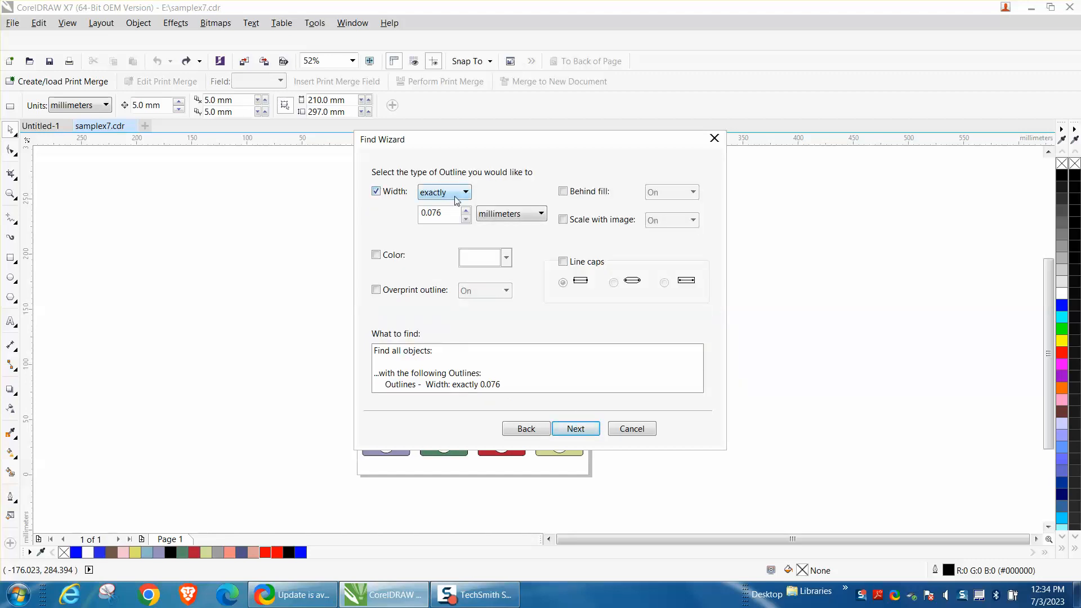
drag(452, 215, 383, 223)
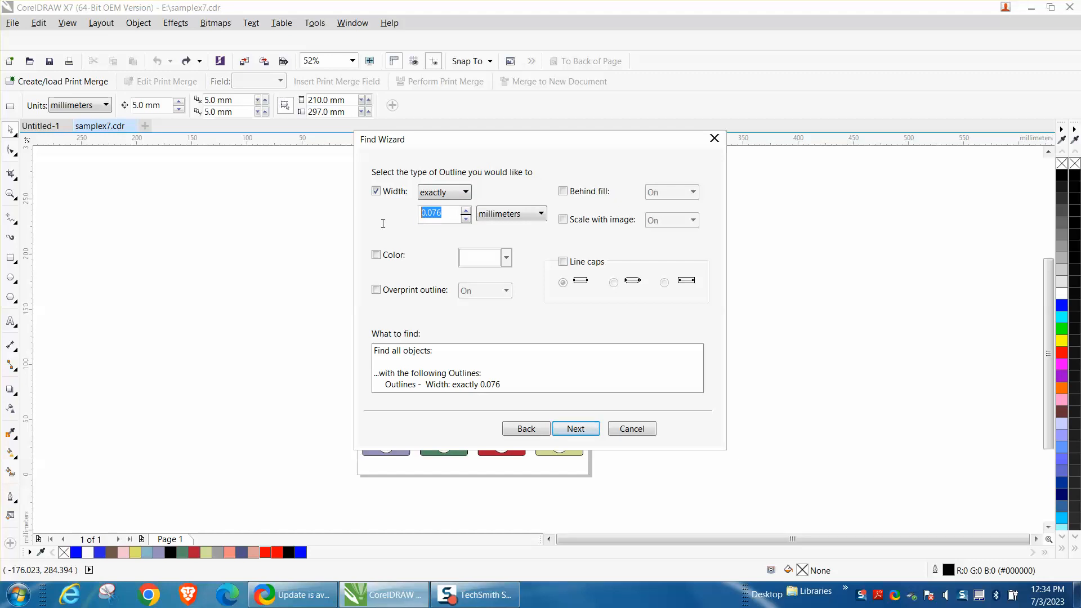
text(.5)
click(376, 255)
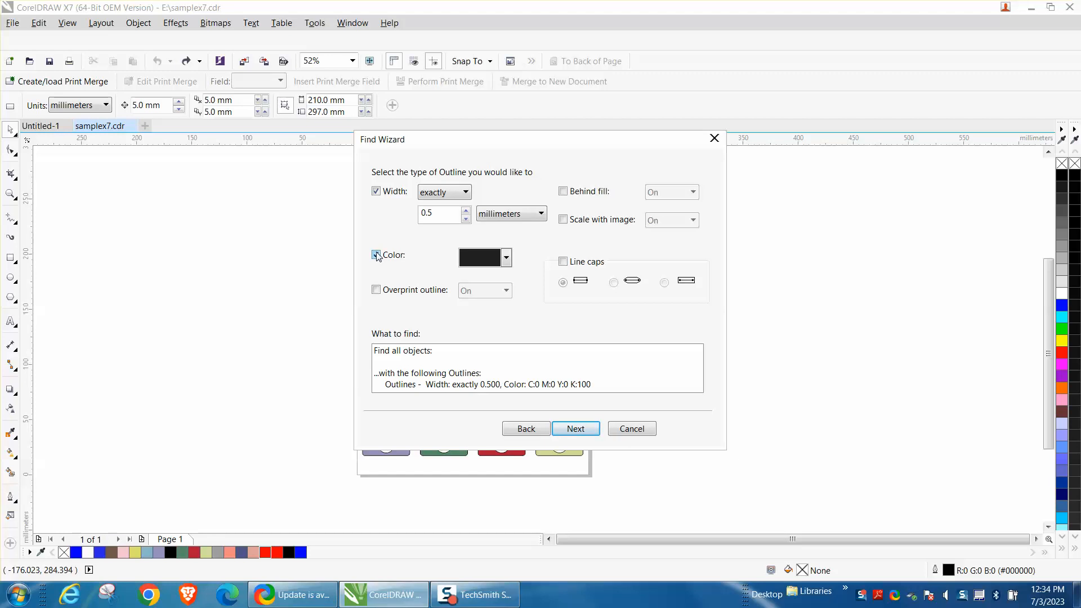
click(376, 255)
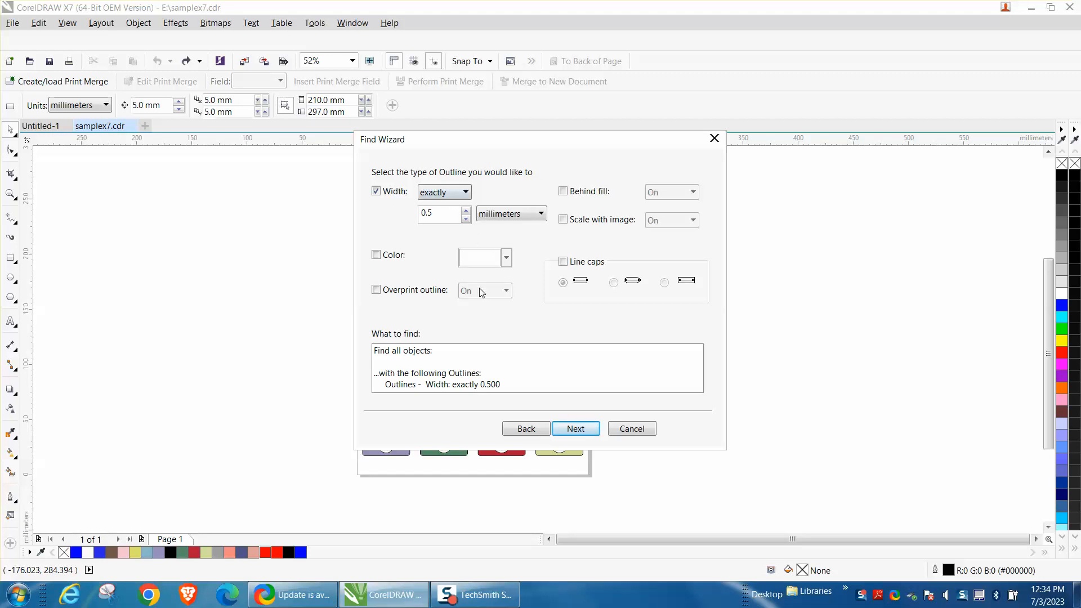
Step: Run the outline search, select all matching objects and group them
click(577, 432)
click(578, 430)
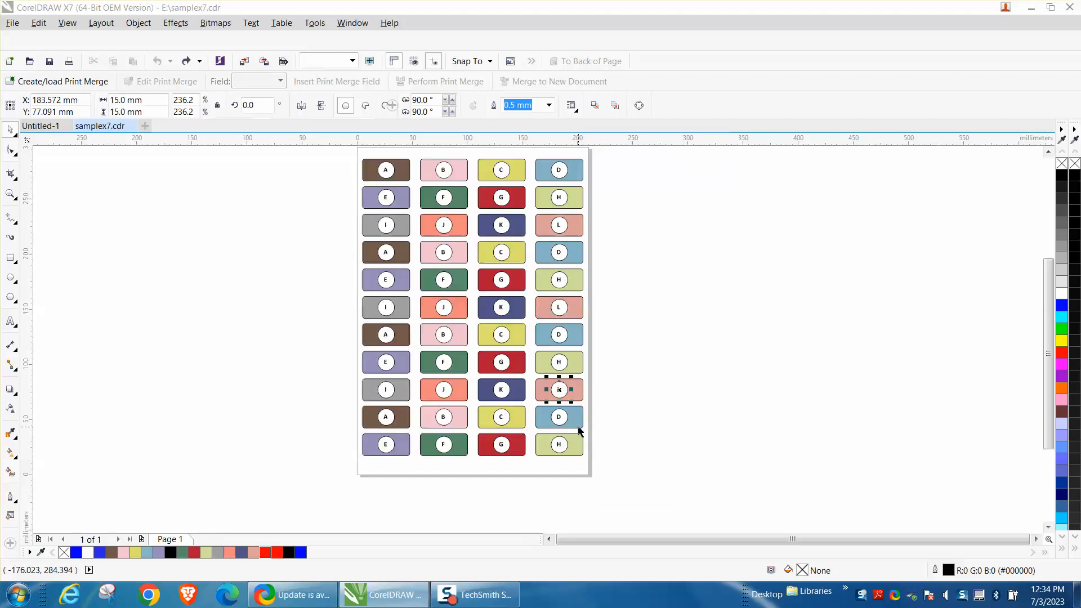
click(567, 299)
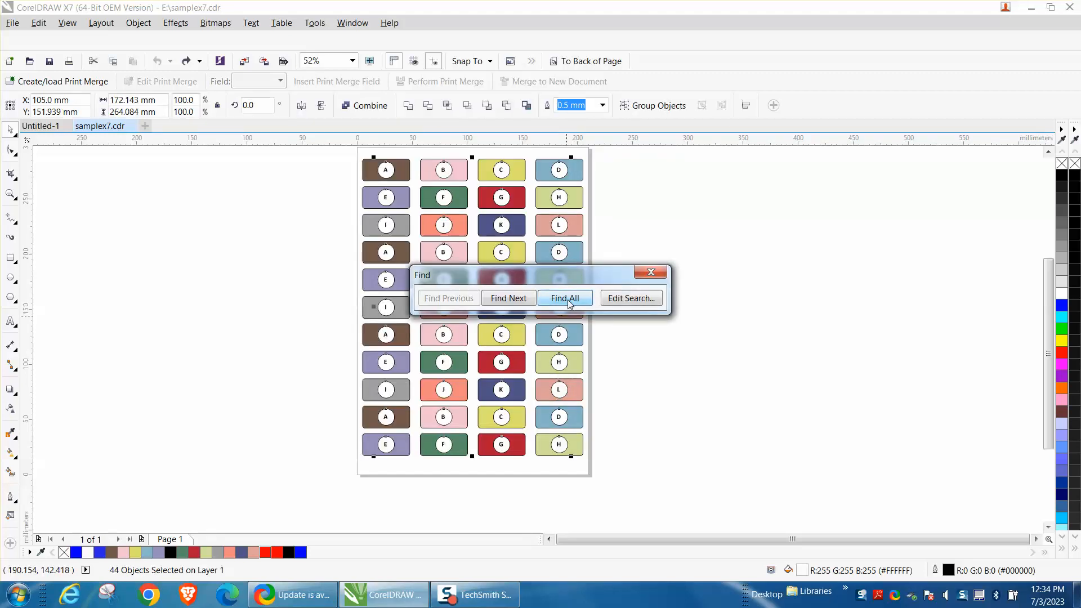
click(652, 273)
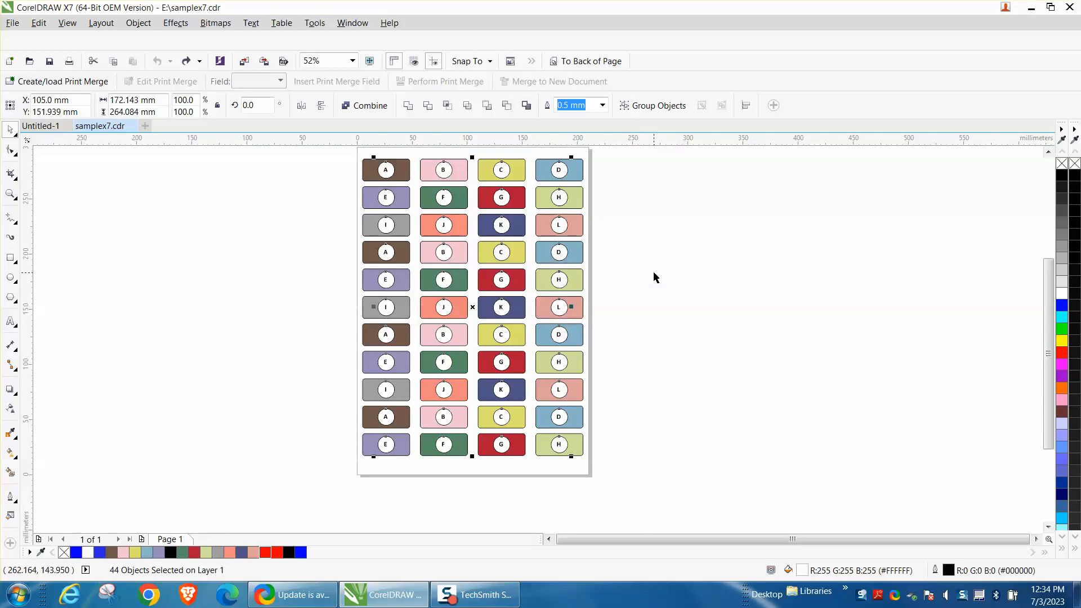
key(ctrl+g)
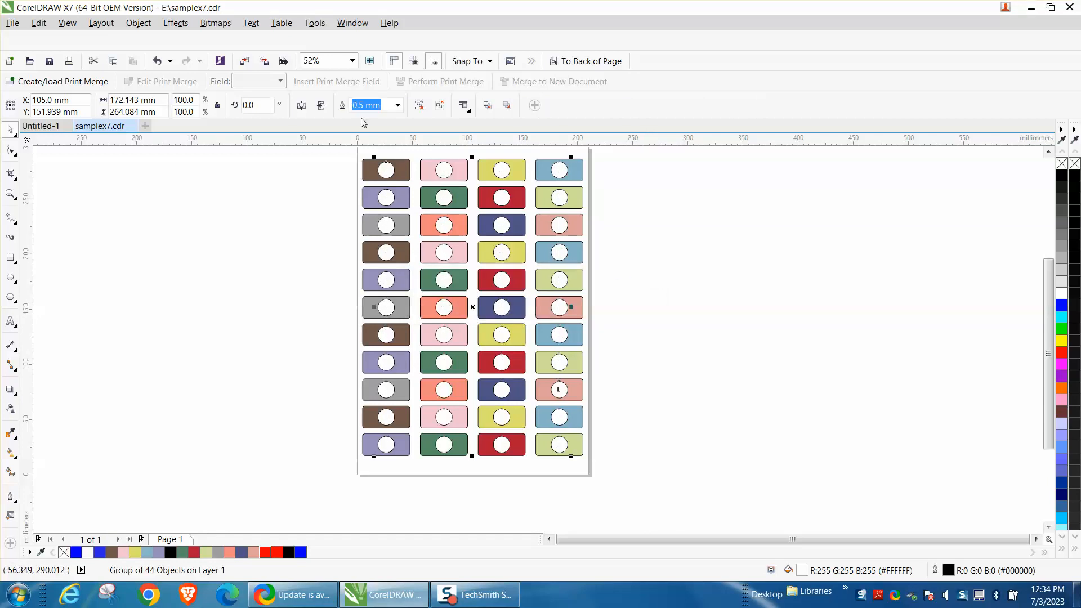
click(283, 181)
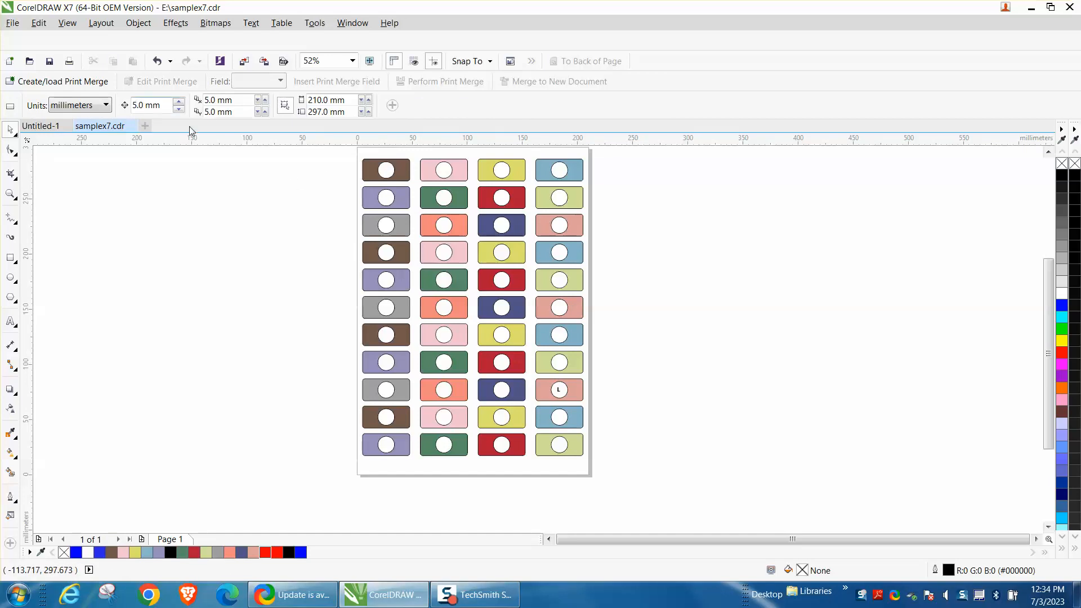
Step: Set the nudge distance to 220 mm and nudge the grouped circles once to the left, off the page
drag(345, 155, 644, 477)
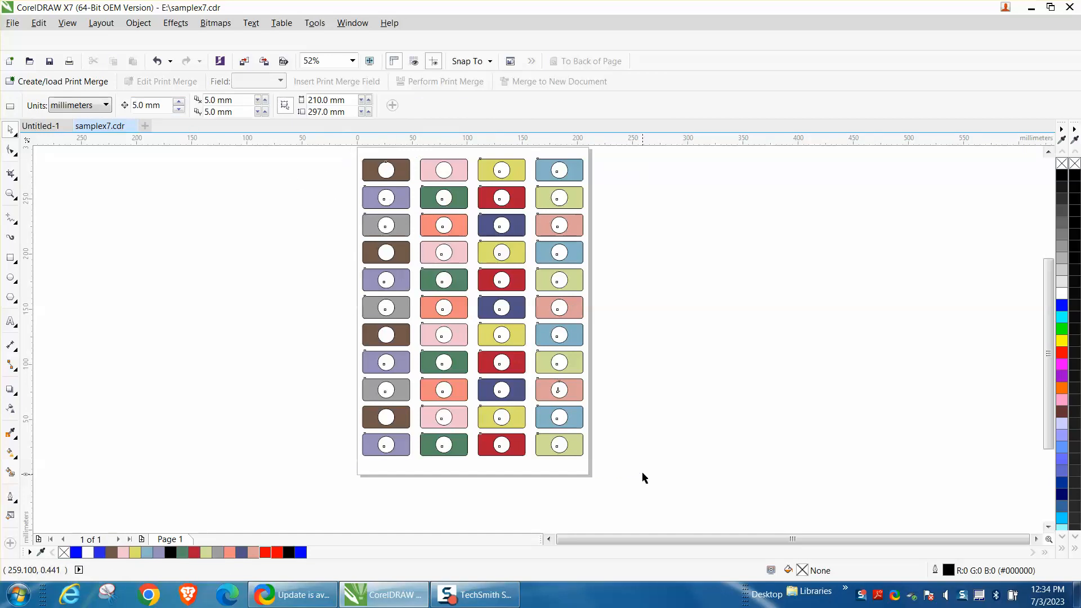
click(228, 193)
drag(154, 105, 130, 104)
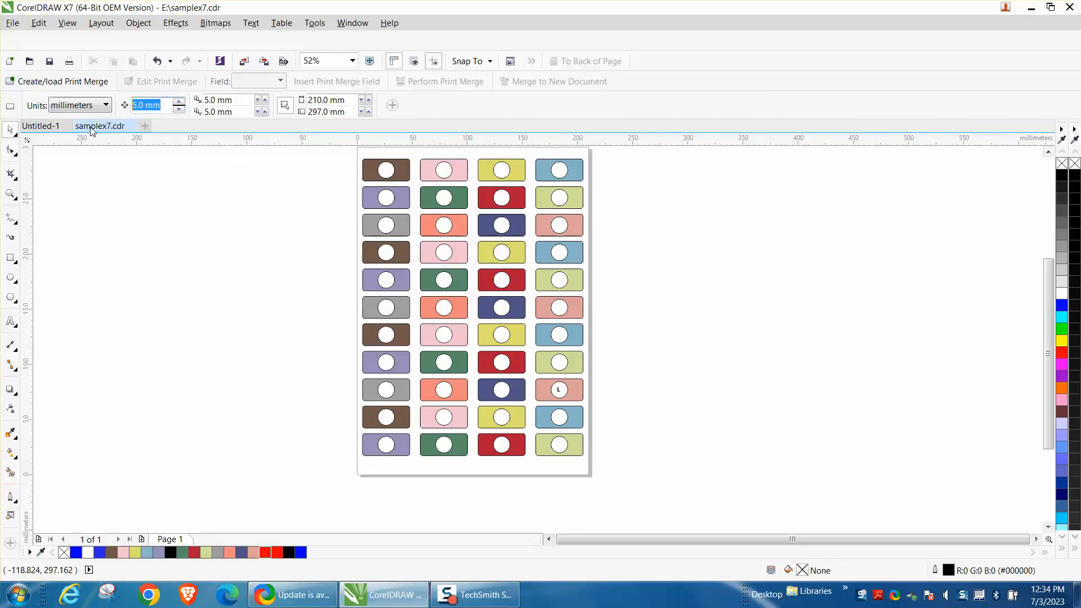
text(220)
key(Return)
click(494, 173)
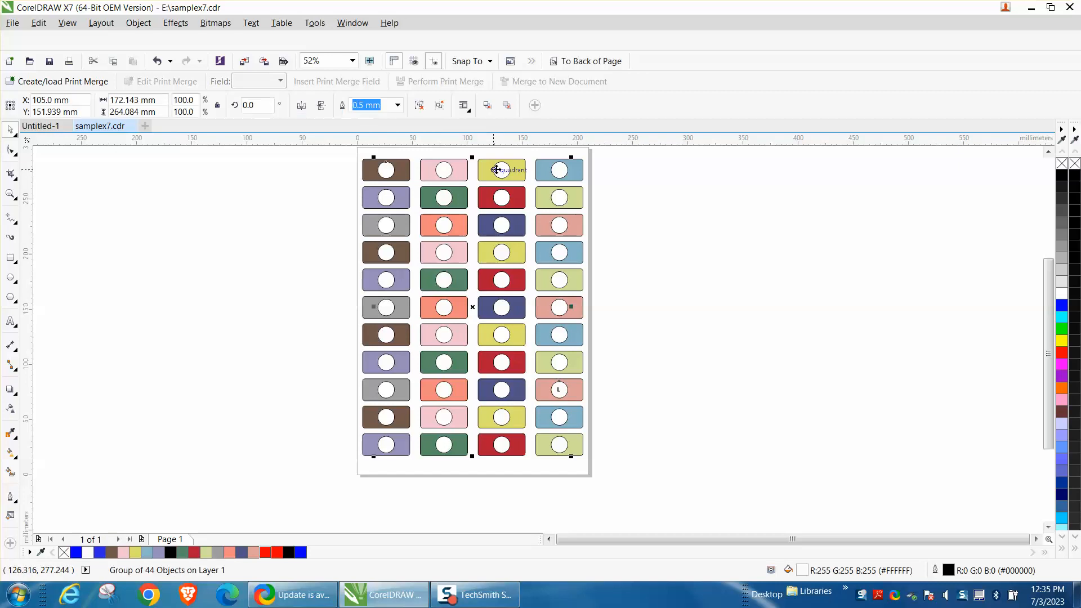
key(Left)
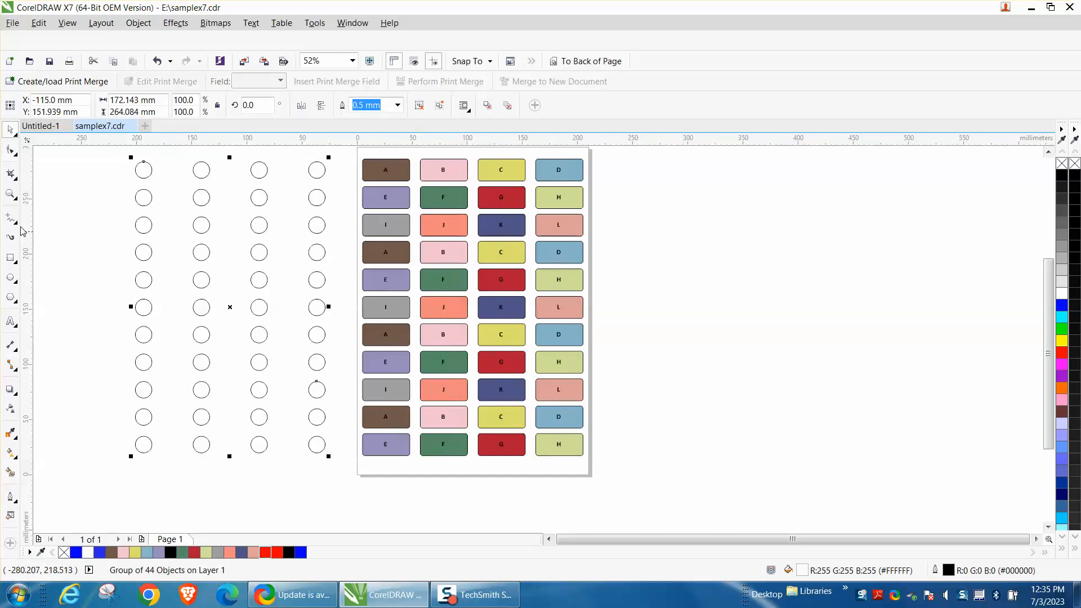
Step: Draw a rectangle about 126 by 86 mm over the upper-left circles beside the page and fill it blue
click(11, 257)
drag(85, 199, 225, 294)
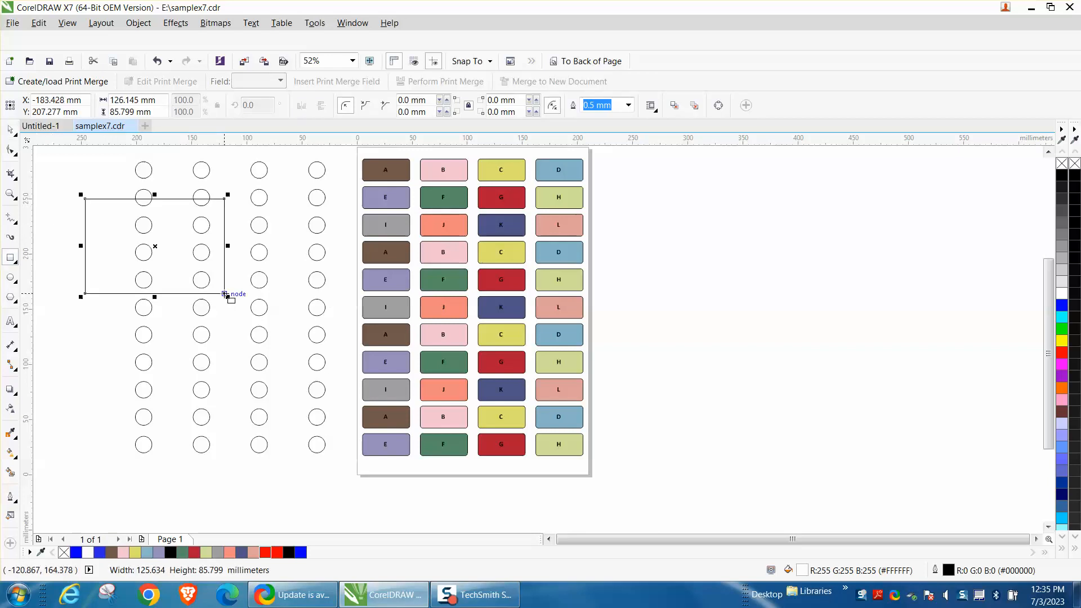
click(1062, 306)
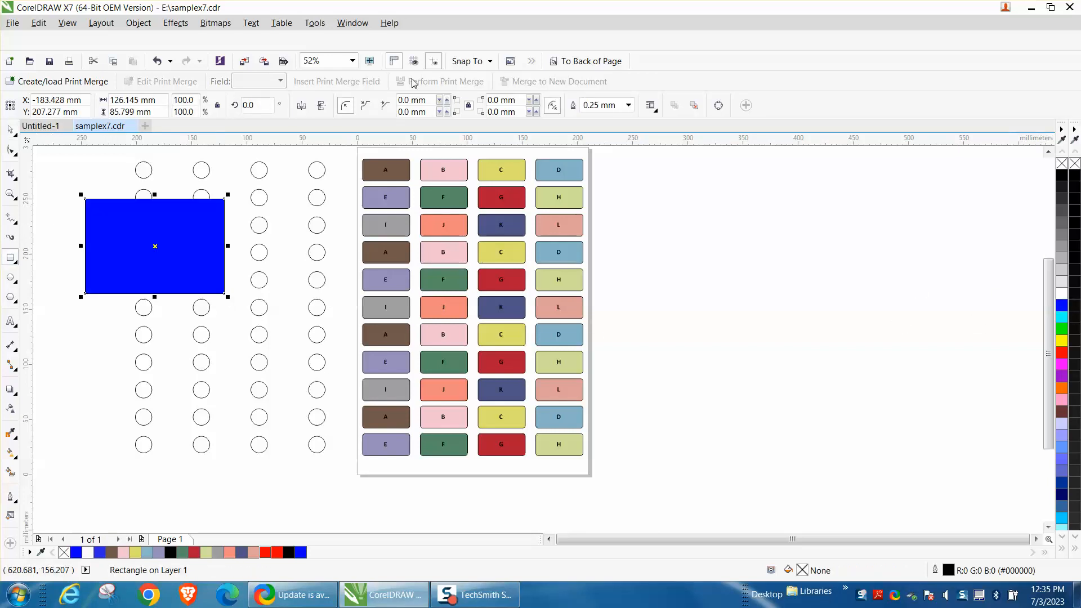
Step: Send the blue rectangle to the back of the page, behind the circles
click(137, 24)
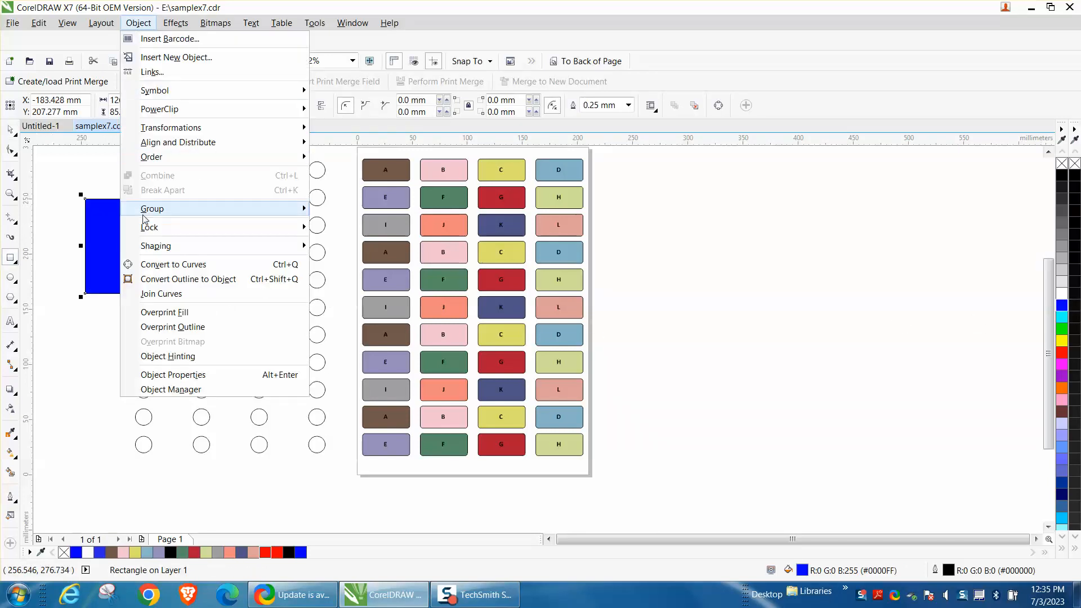
mouse_move(293, 157)
click(331, 172)
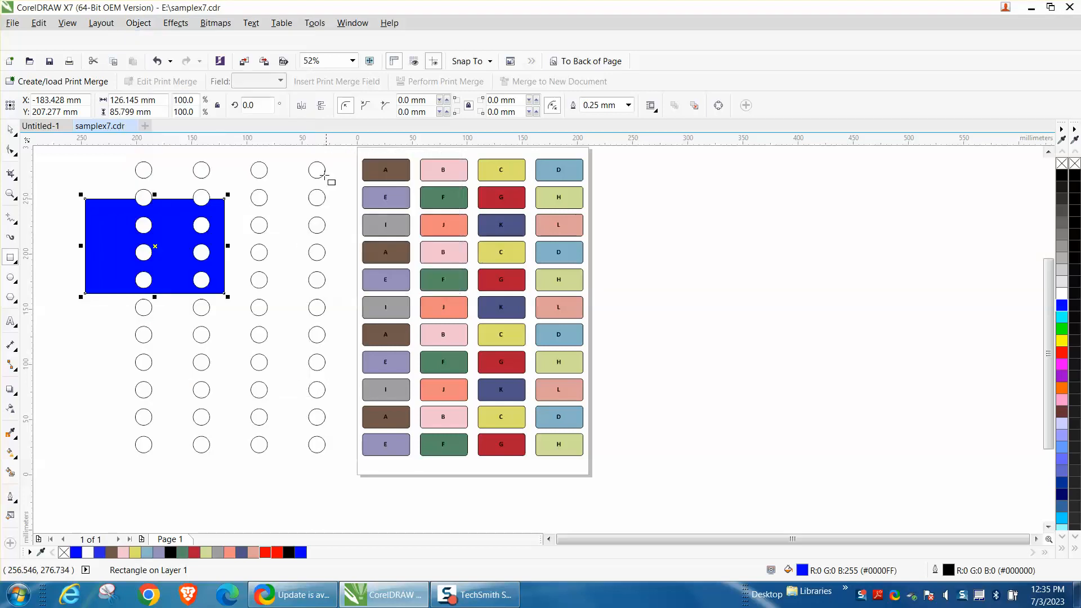
Step: Select all coloured labels together with their letters on the page and remove their outlines
click(14, 133)
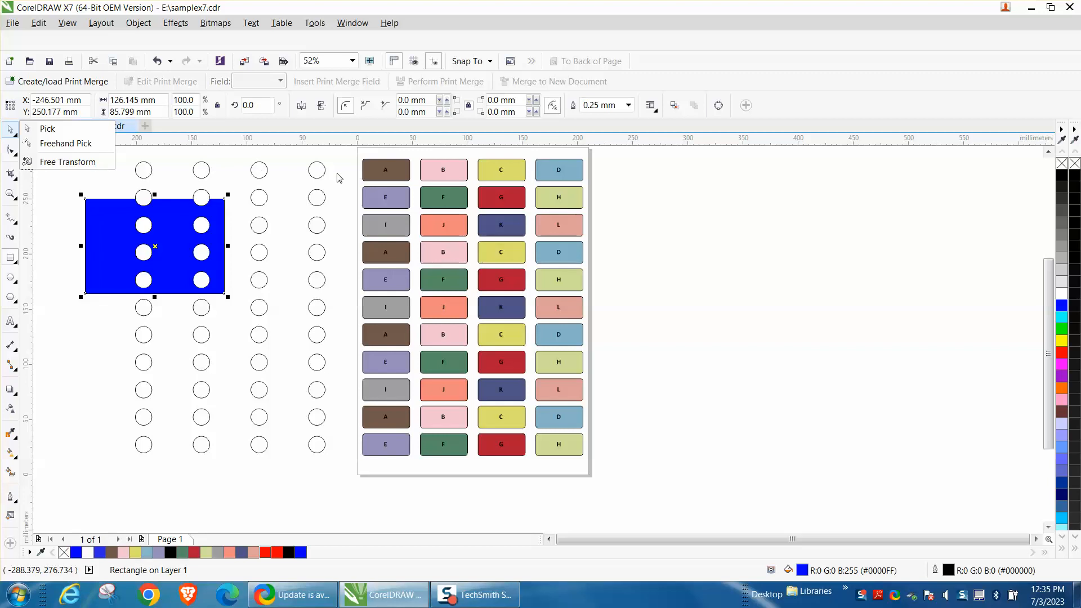
click(357, 154)
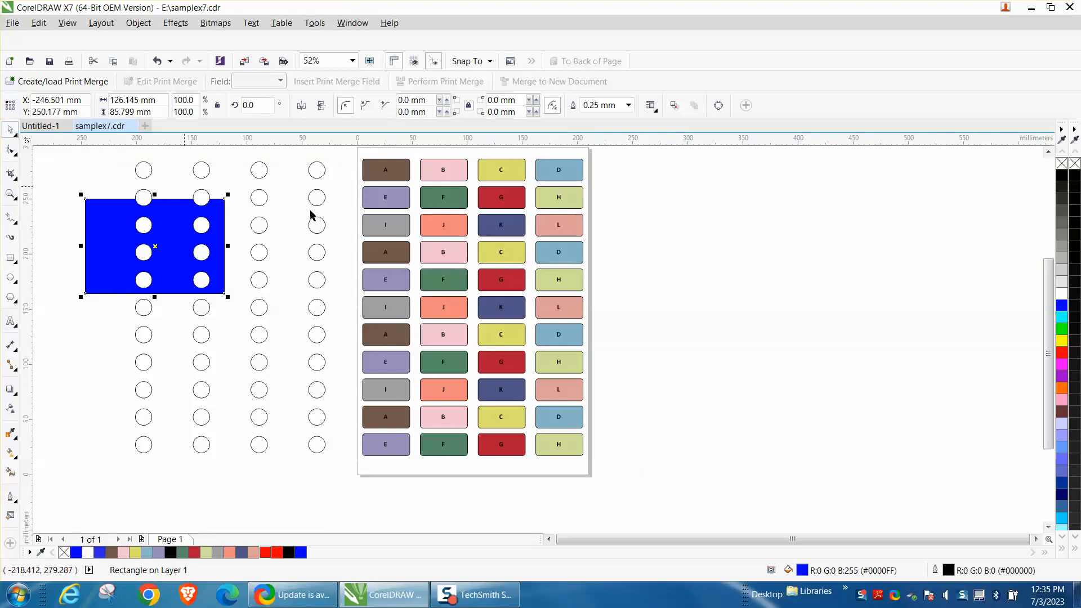
drag(353, 159, 642, 485)
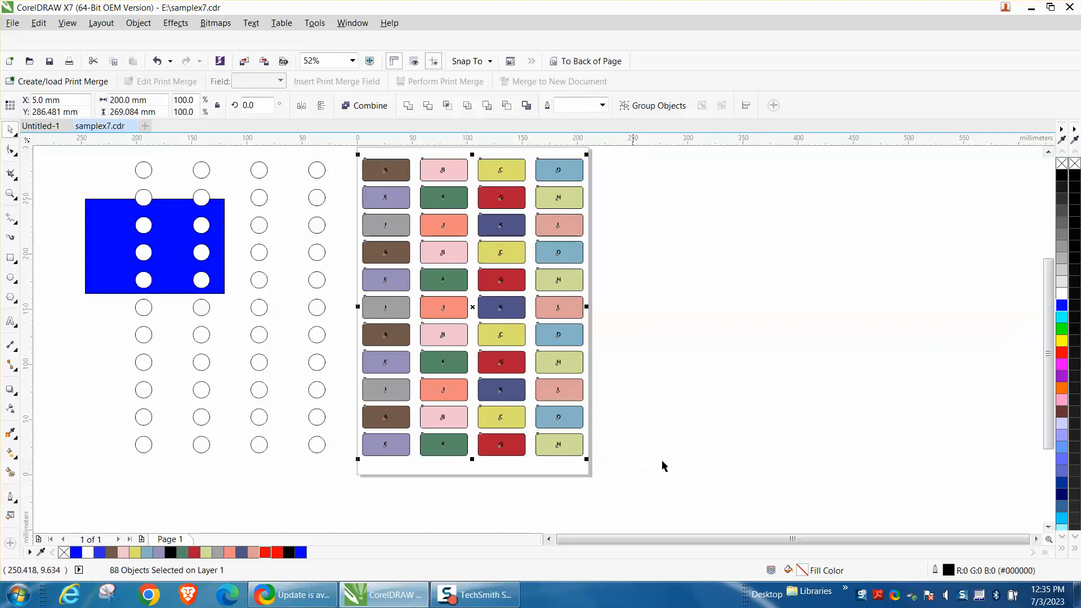
right_click(1062, 164)
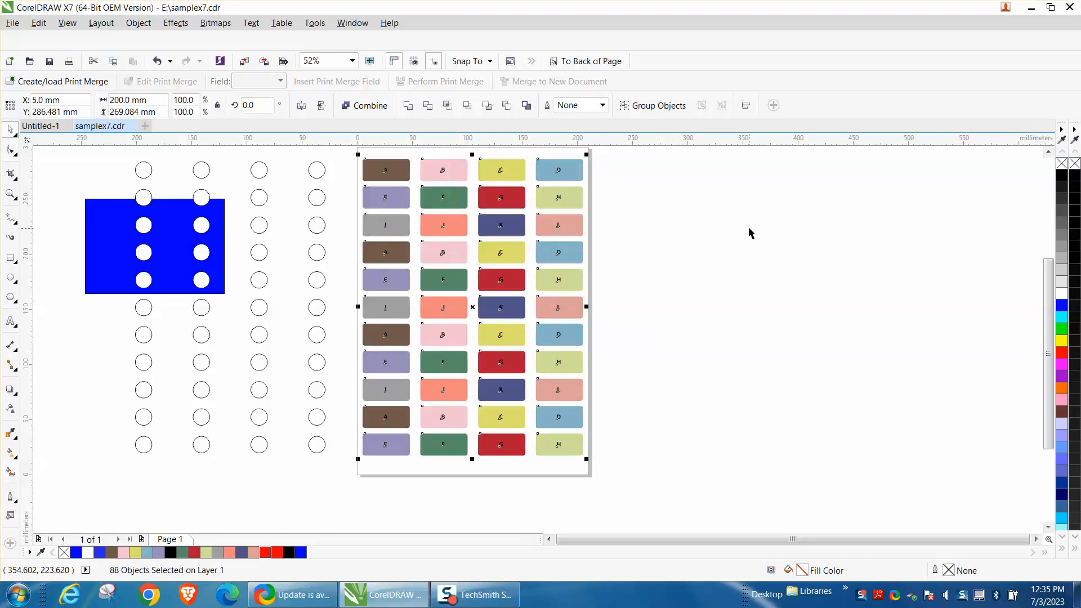
Step: Nudge the grouped circles twice by 220 mm to the right, across the page to its right side
click(322, 197)
key(c)
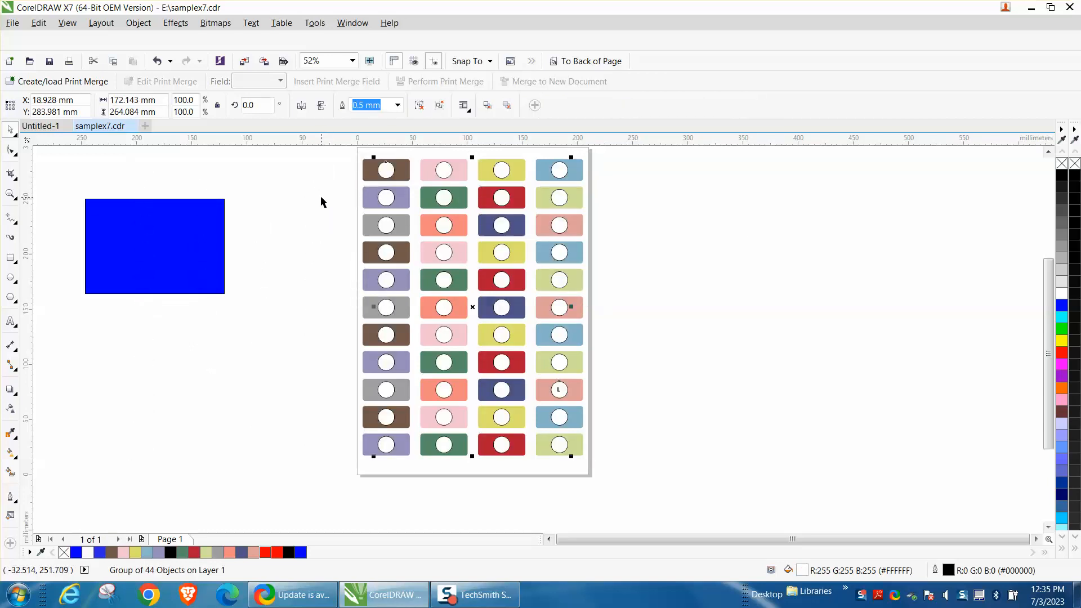
key(Right)
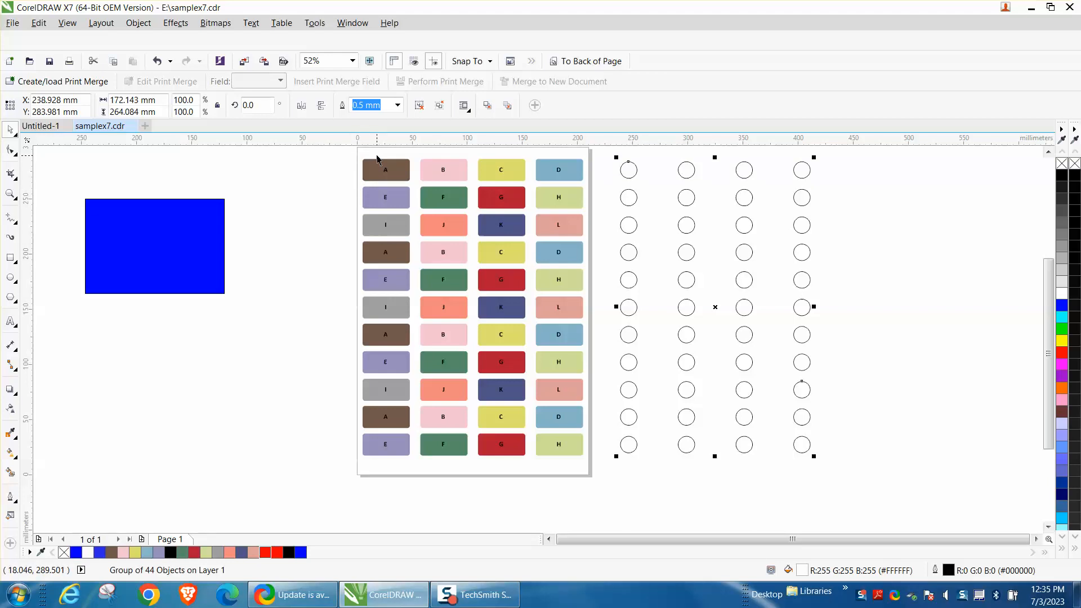
Step: Select the letters in all four label columns, group them and nudge the group 220 mm left, off the page
drag(394, 367, 403, 456)
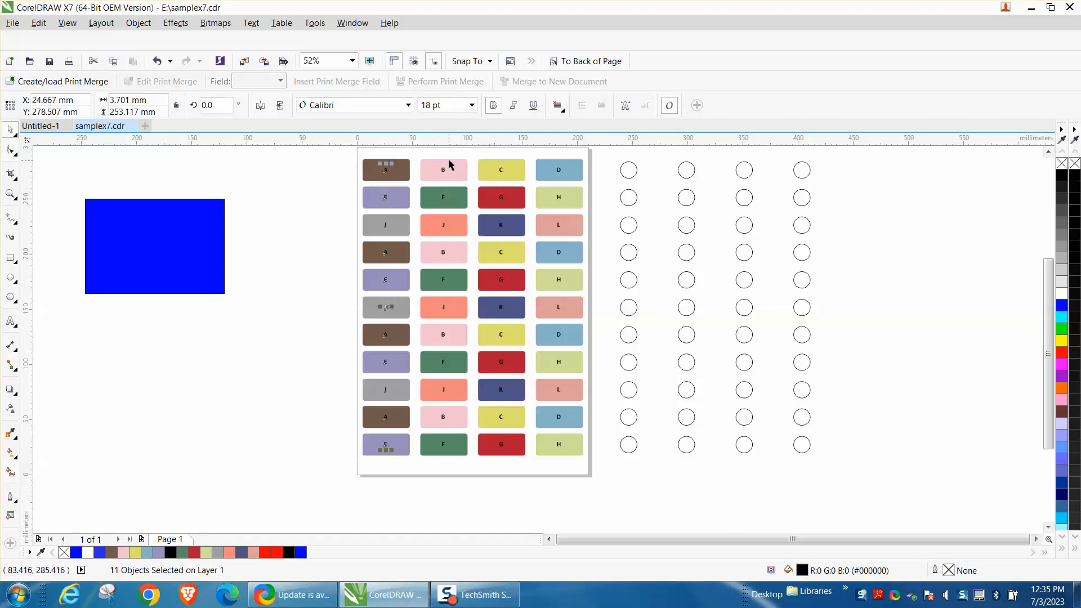
drag(431, 151, 471, 490)
drag(508, 163, 533, 480)
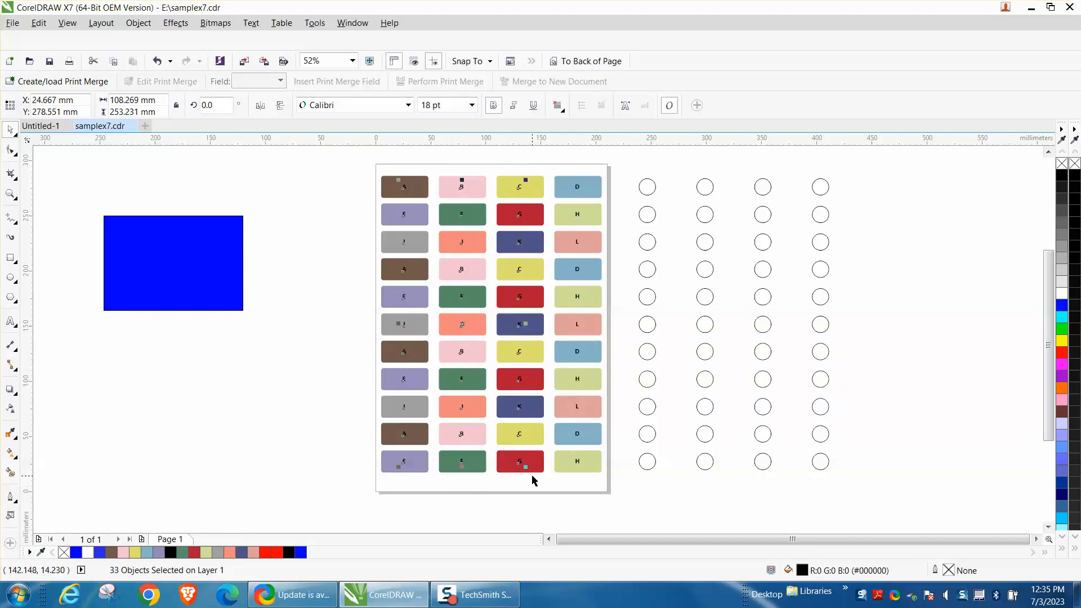
drag(571, 169, 588, 494)
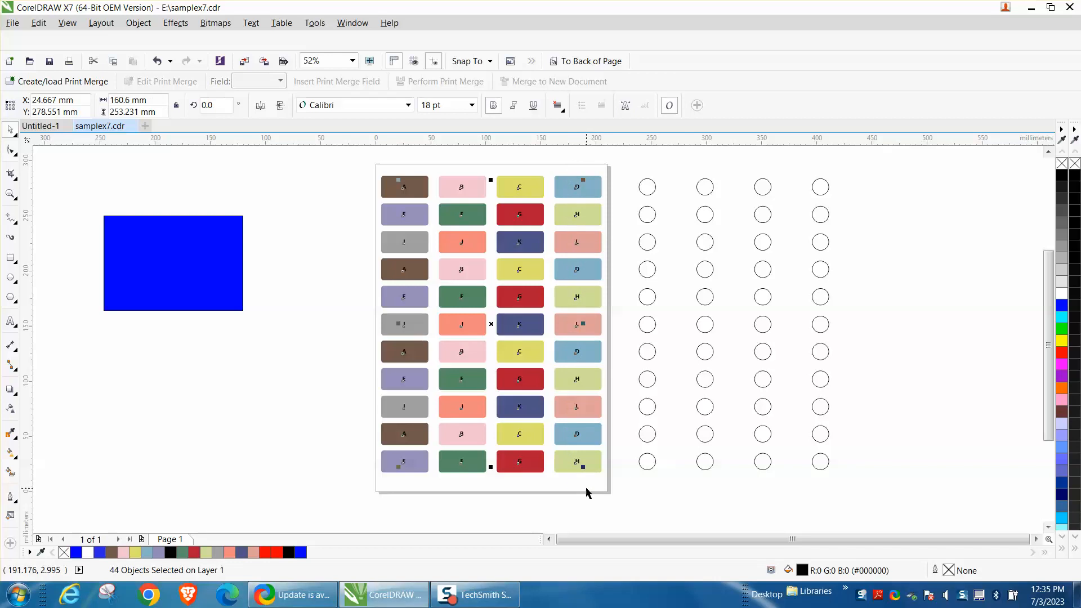
key(ctrl+g)
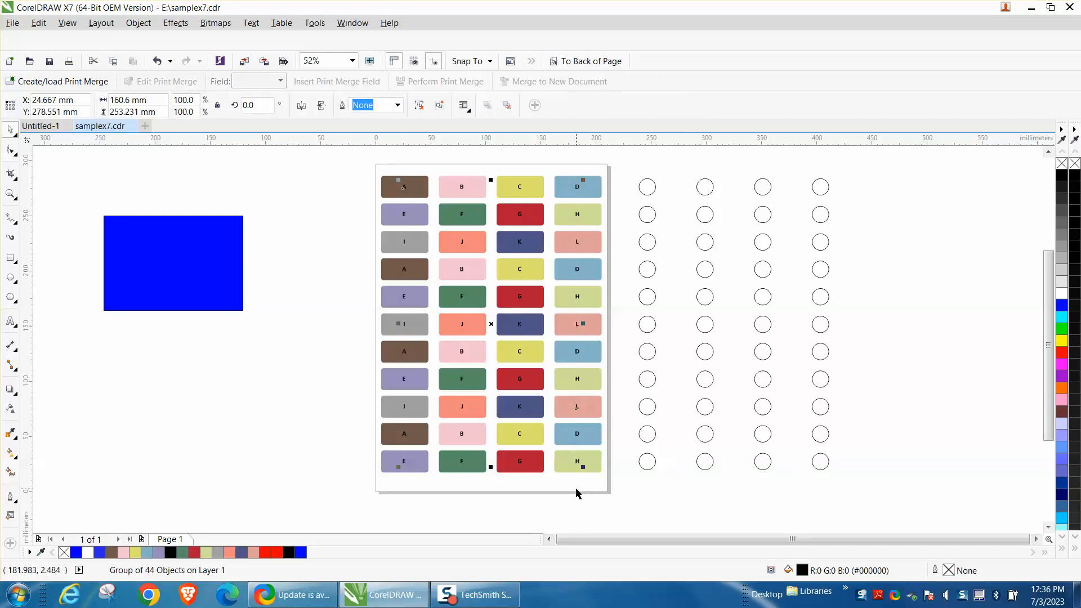
key(Left)
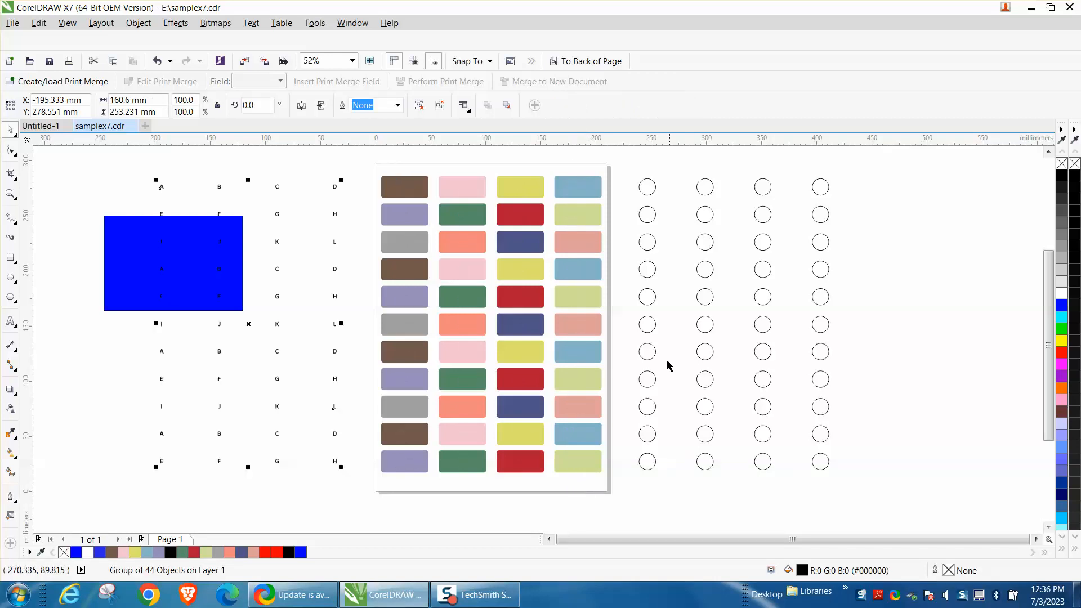
Step: Nudge the circle group 220 mm left onto the labels and delete the blue rectangle beside the page
click(642, 192)
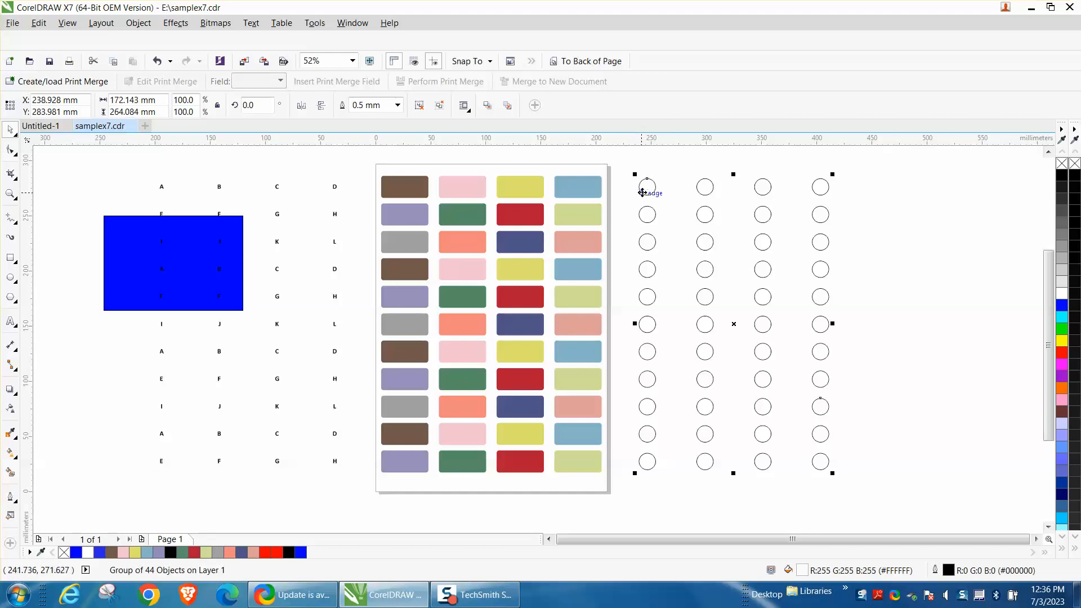
key(Left)
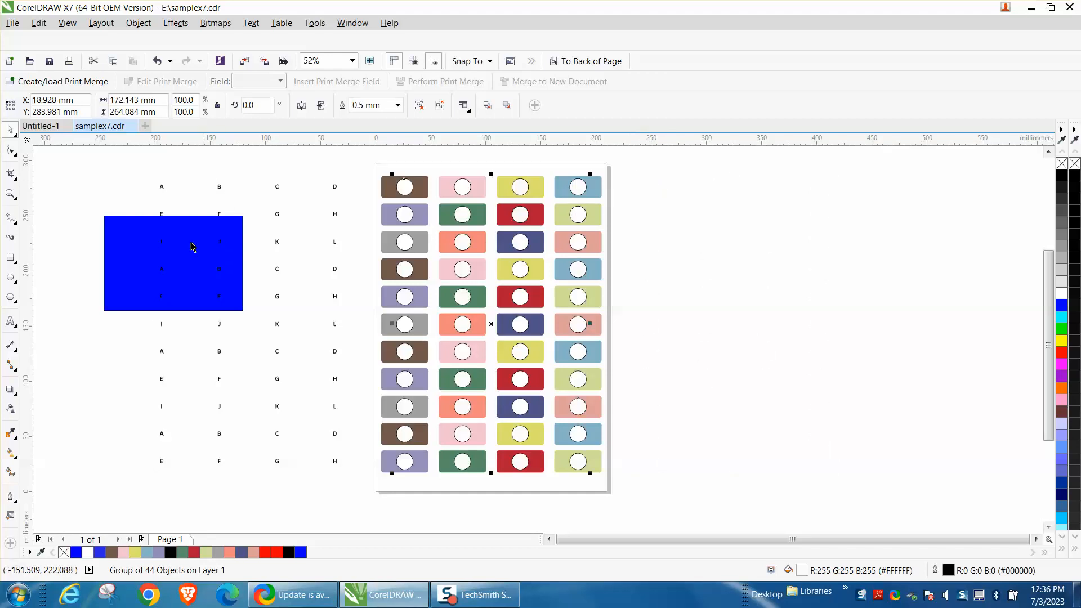
click(137, 239)
key(Delete)
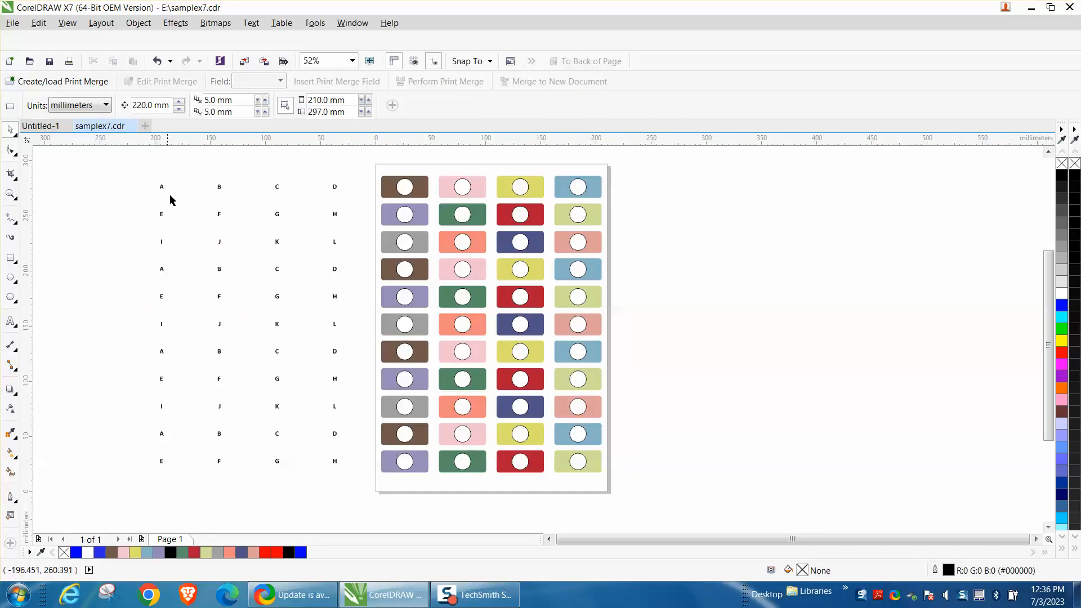
Step: Nudge the letter group 220 mm right so the letters sit on the white circles, and check the upper label rows
click(164, 191)
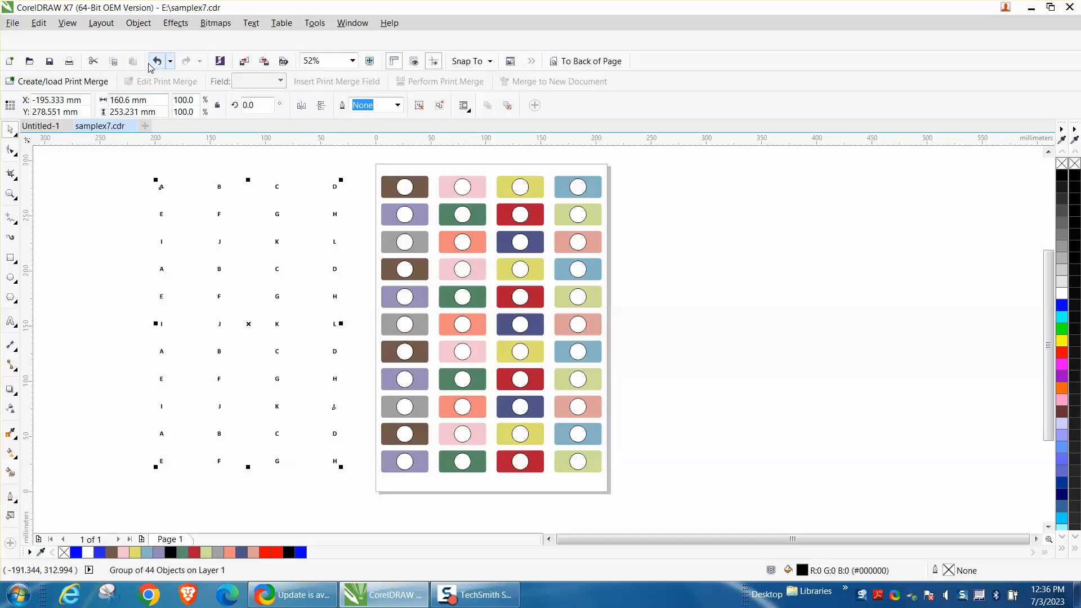
click(141, 23)
click(161, 159)
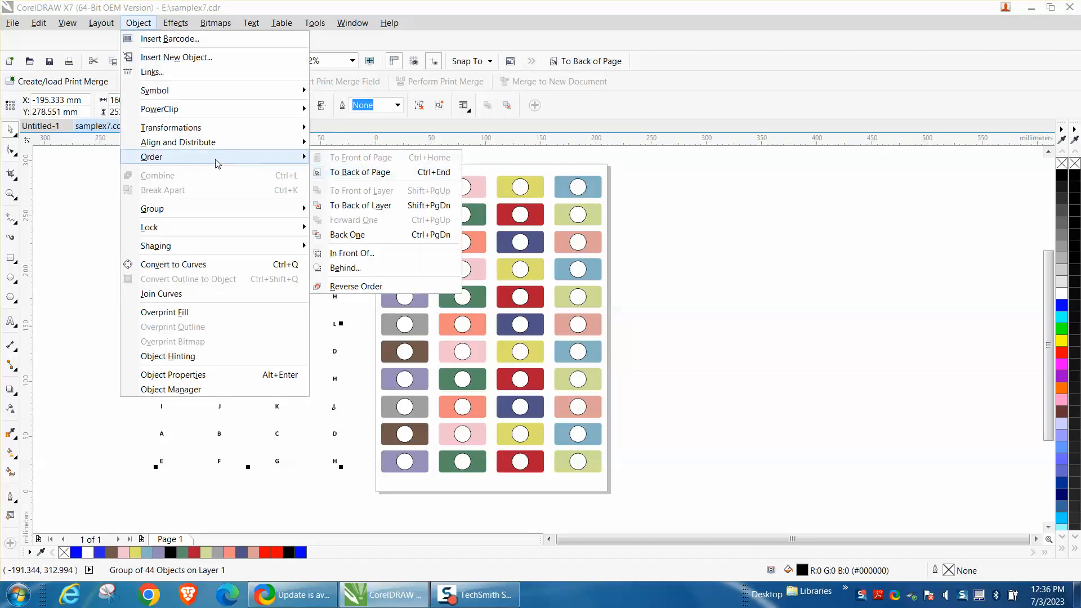
click(56, 199)
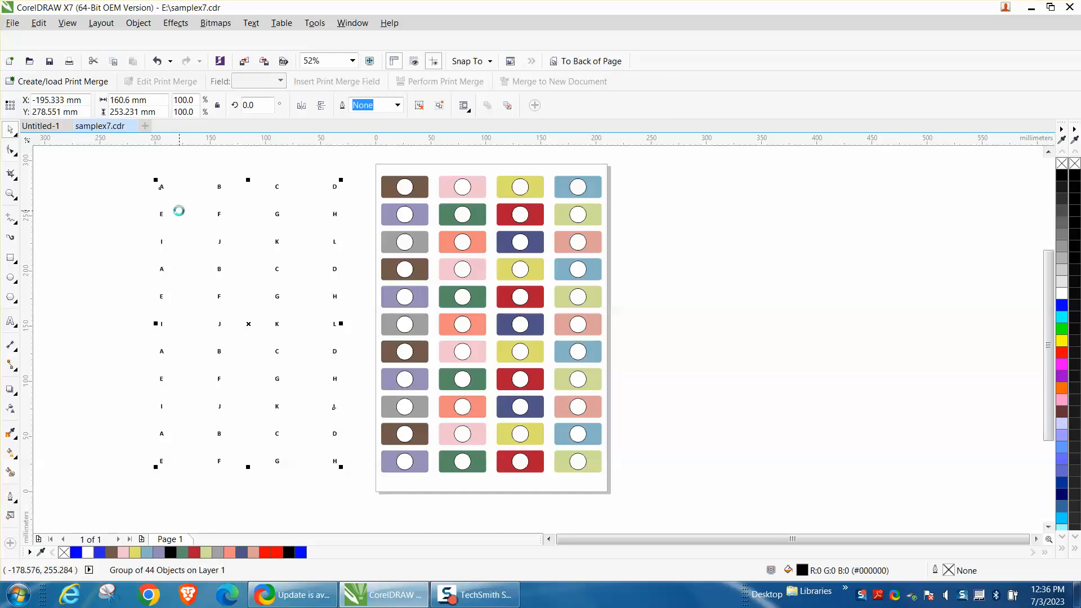
click(9, 194)
drag(337, 177, 663, 321)
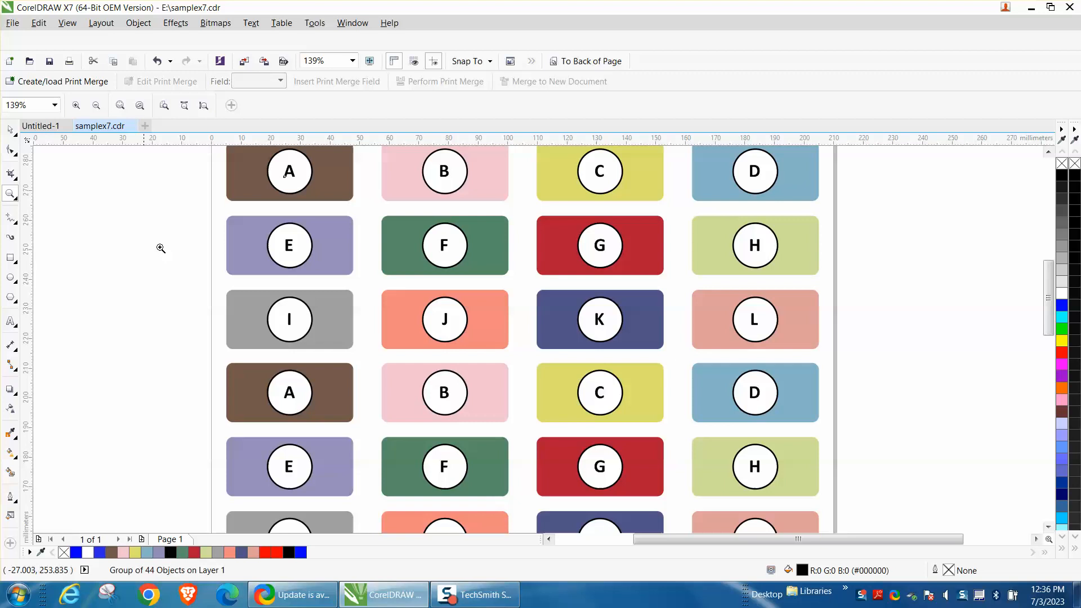
scroll(164, 248, down, 2)
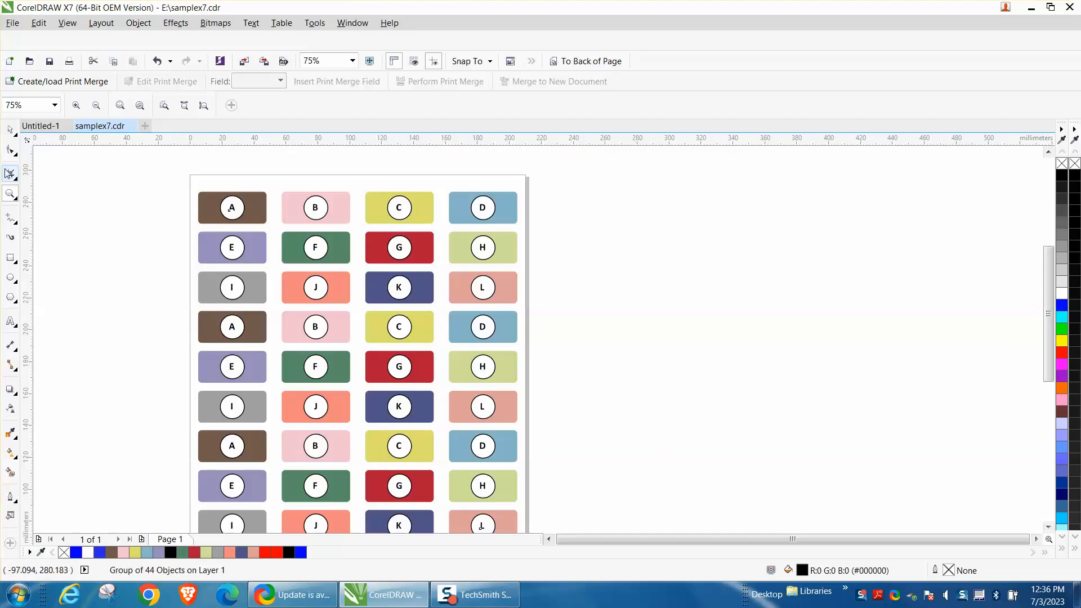
drag(180, 182, 559, 410)
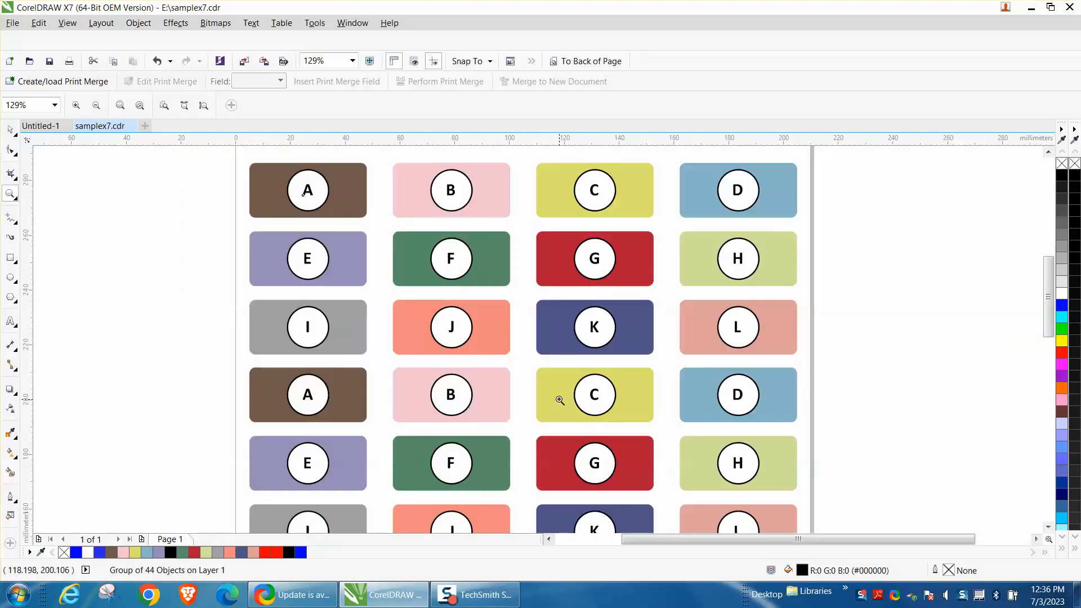